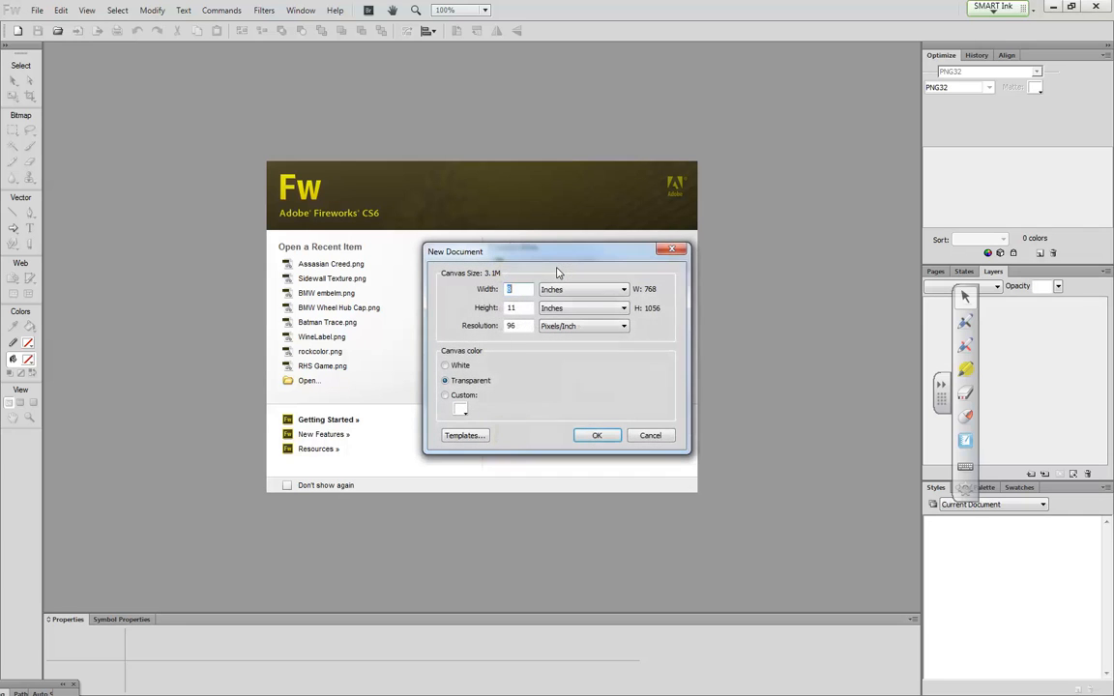
- Create a new 8 x 11 inch transparent document at 96 pixels/inch and import the desert image at the canvas's upper-left corner
{"action": "left_click", "coordinate": [594, 436]}
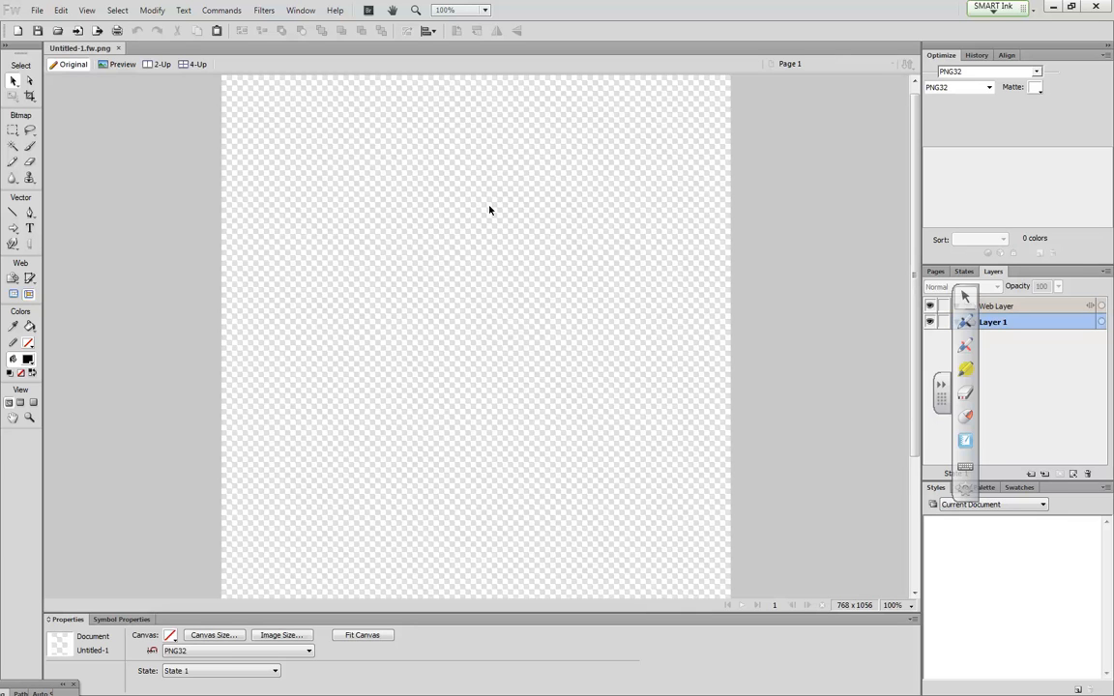
{"action": "left_click", "coordinate": [42, 12]}
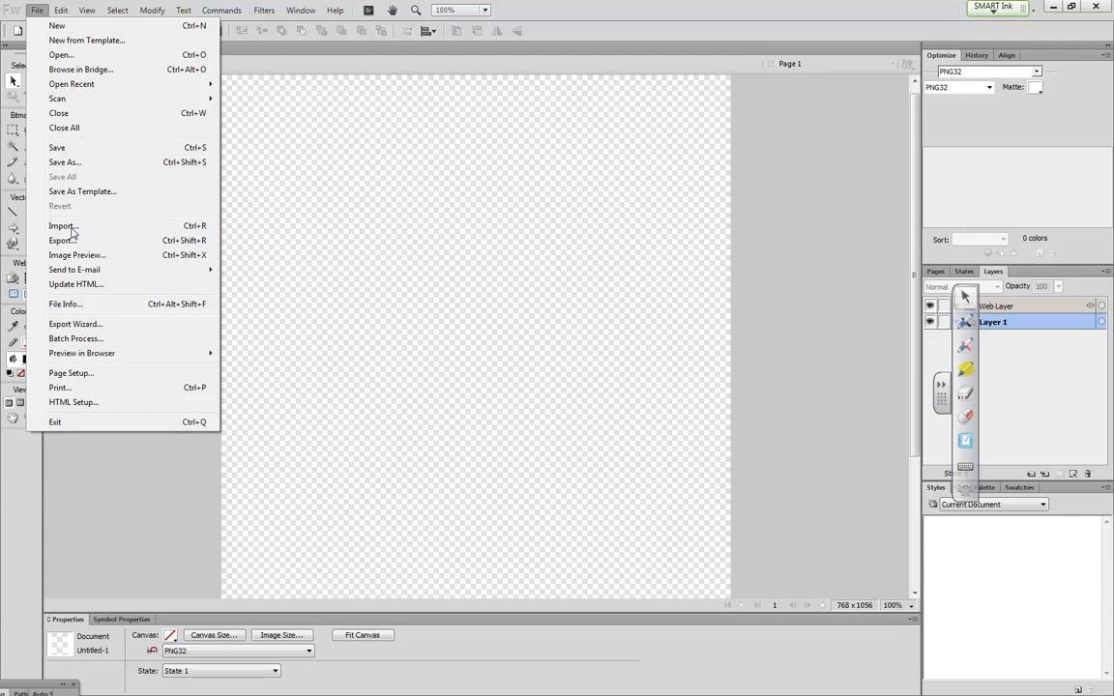
{"action": "left_click", "coordinate": [63, 226]}
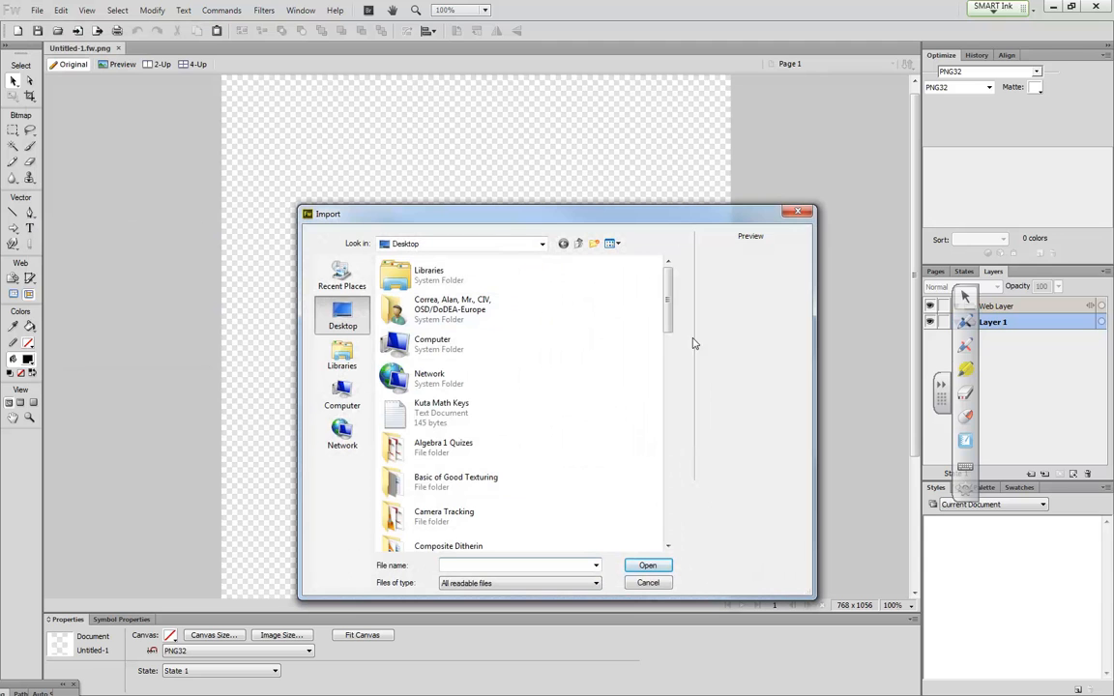
{"action": "left_click_drag", "start_coordinate": [667, 324], "coordinate": [671, 474]}
{"action": "double_click", "coordinate": [426, 480]}
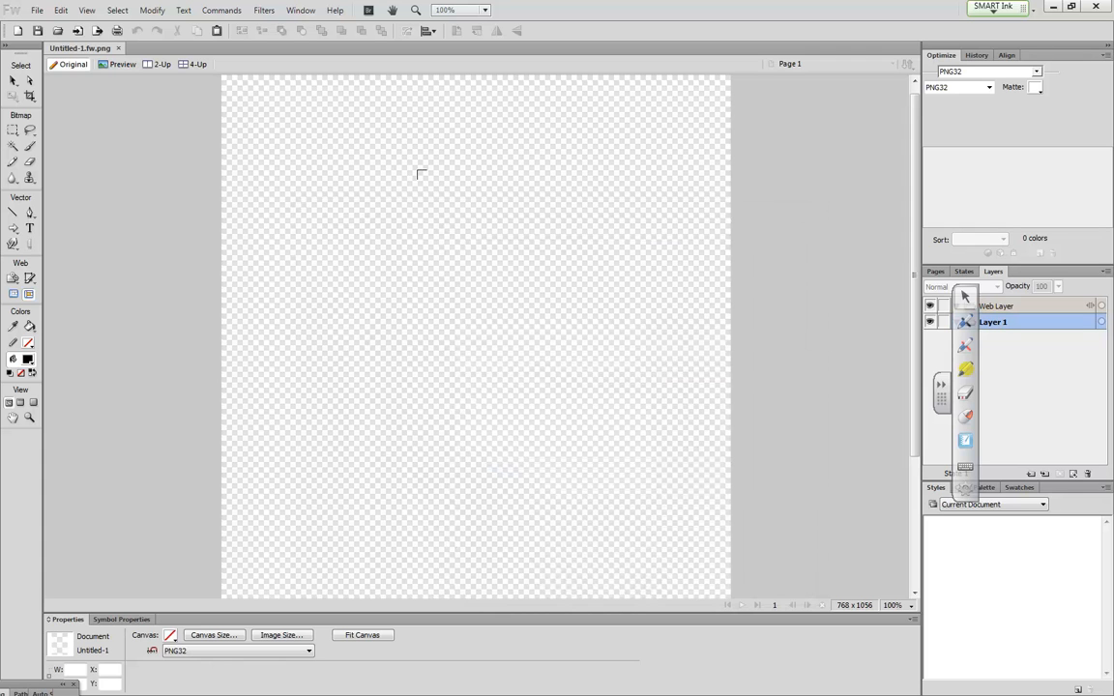
{"action": "left_click", "coordinate": [223, 80]}
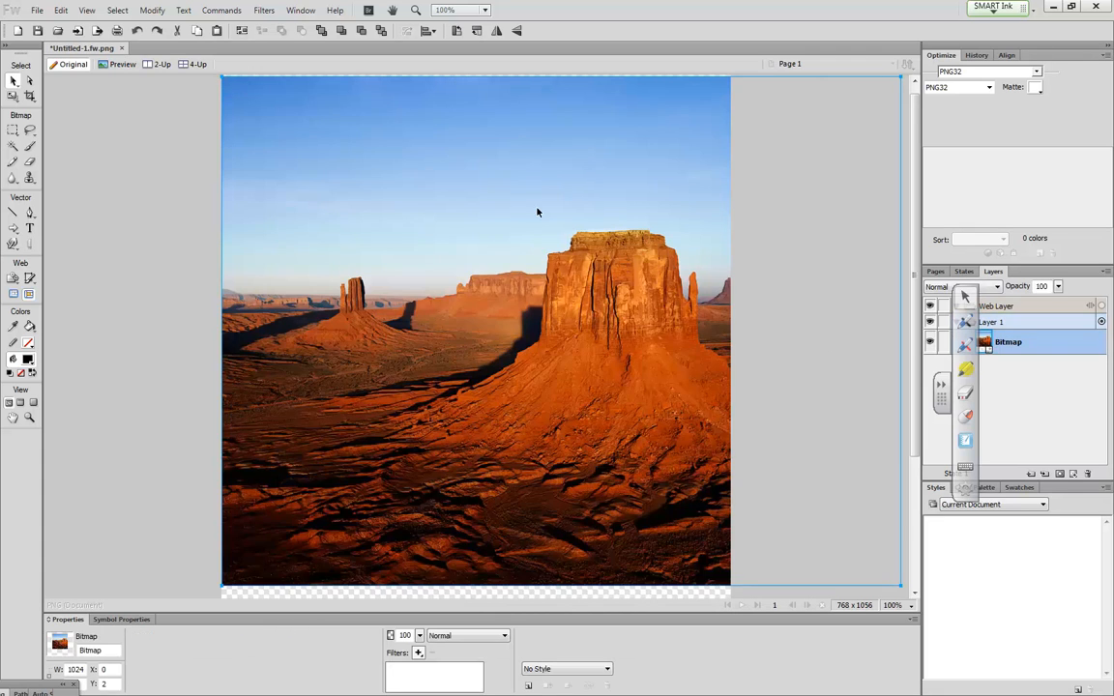
- Scale the desert image down to about 922 px wide and position it at about X -37, Y 37
{"action": "right_click", "coordinate": [560, 397]}
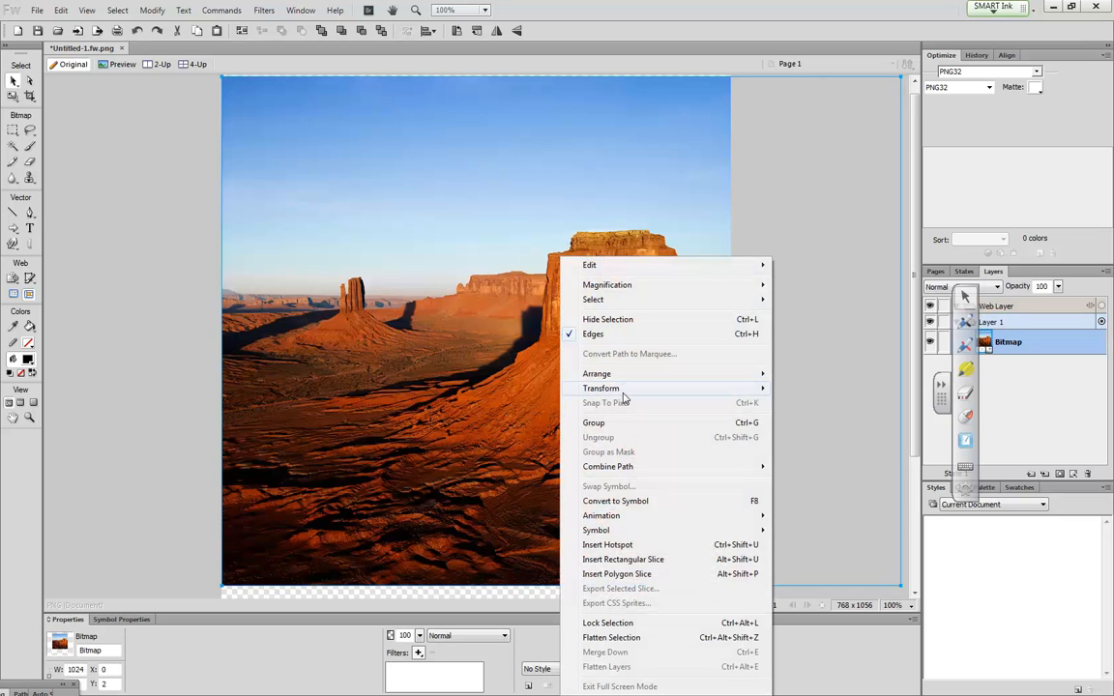
{"action": "mouse_move", "coordinate": [618, 388]}
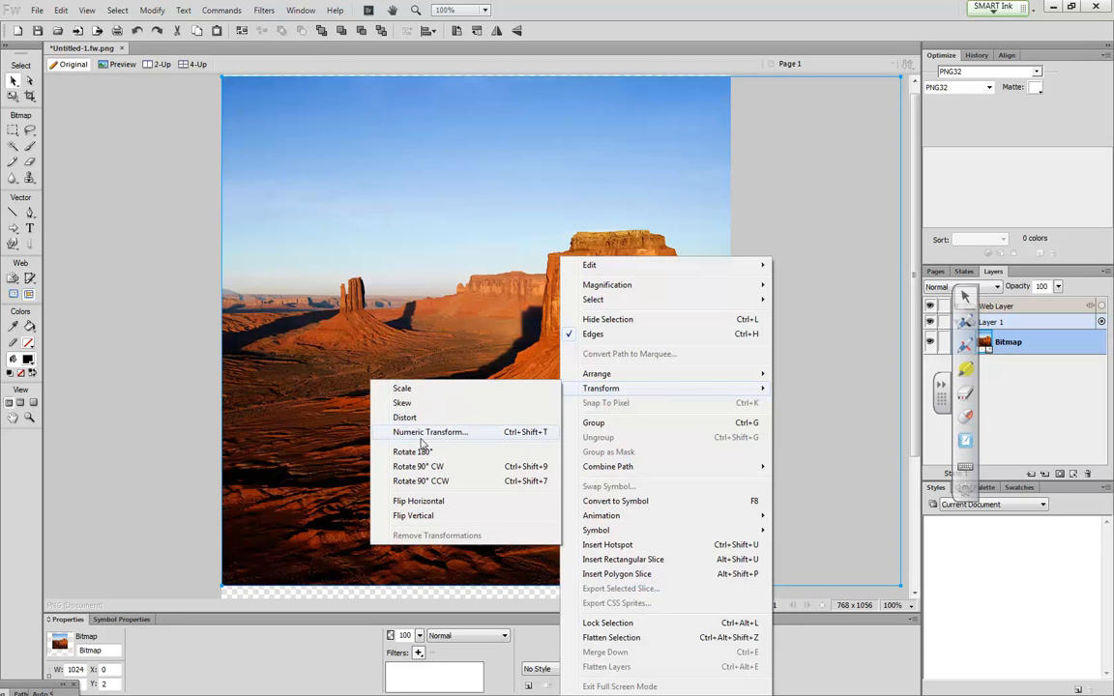
{"action": "left_click", "coordinate": [433, 388]}
{"action": "left_click_drag", "start_coordinate": [221, 76], "coordinate": [289, 127]}
{"action": "left_click_drag", "start_coordinate": [557, 368], "coordinate": [470, 342]}
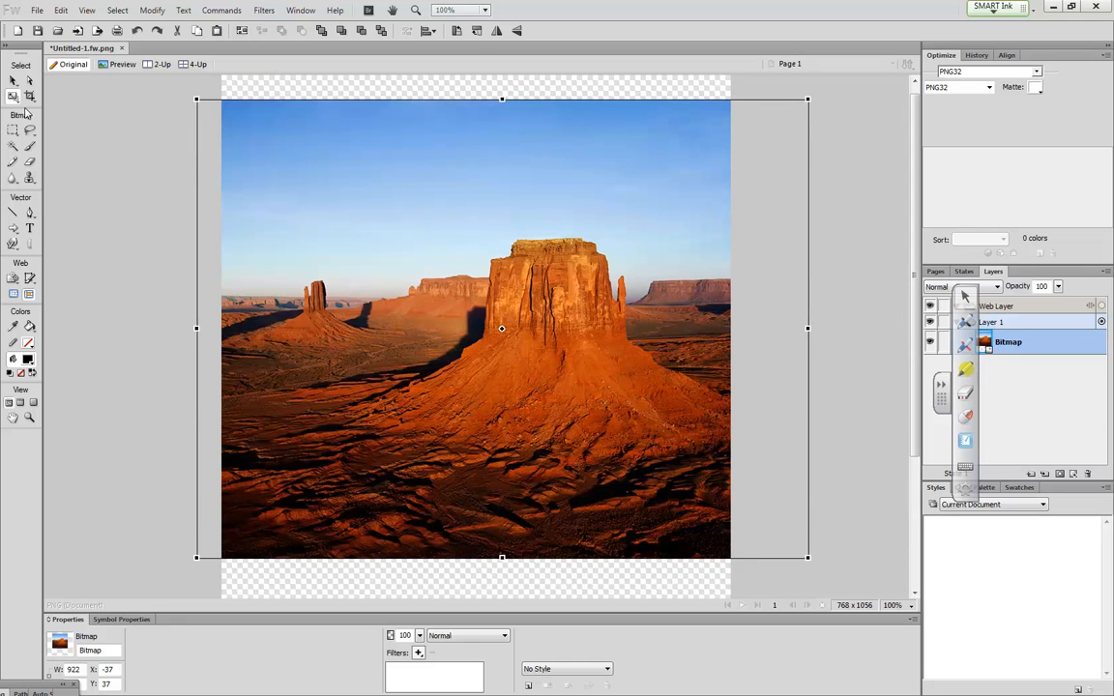
{"action": "left_click", "coordinate": [13, 81]}
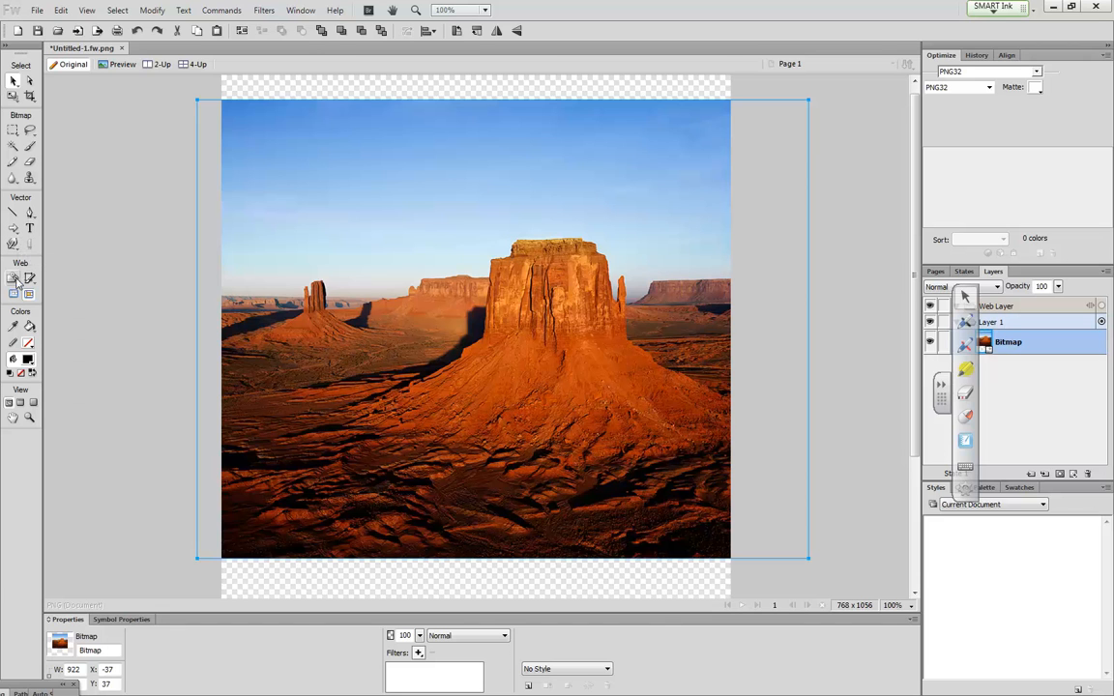
- Draw a star about 234 px wide over the base of the butte and fill it with white (#FFFFFF)
{"action": "left_click", "coordinate": [15, 229]}
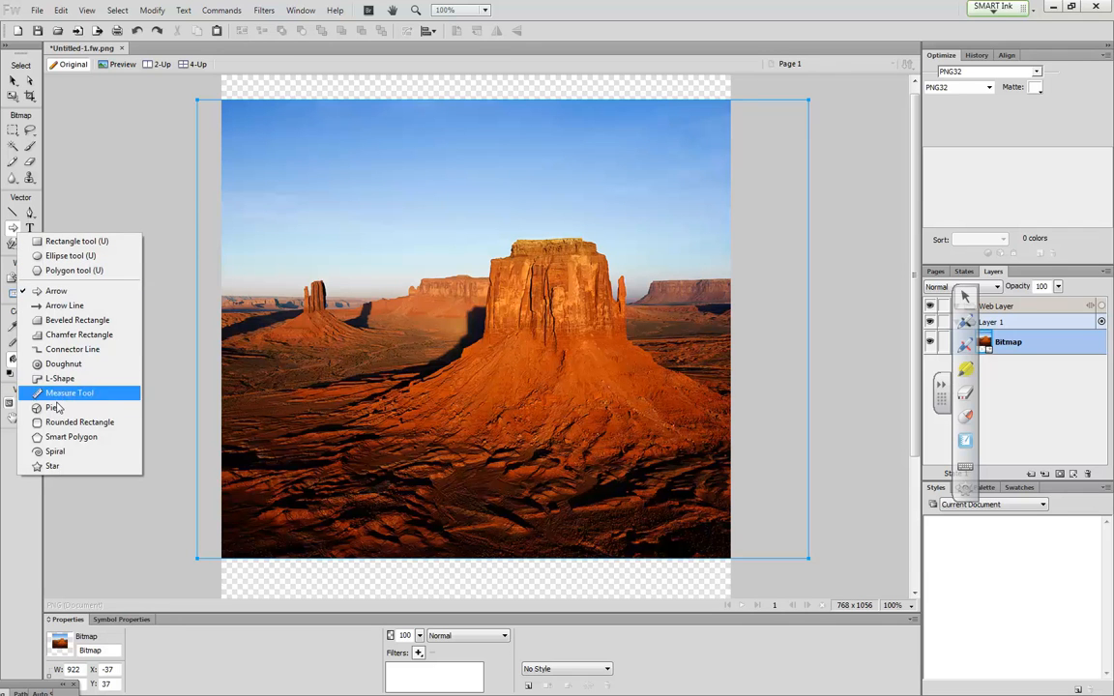
{"action": "left_click", "coordinate": [55, 468]}
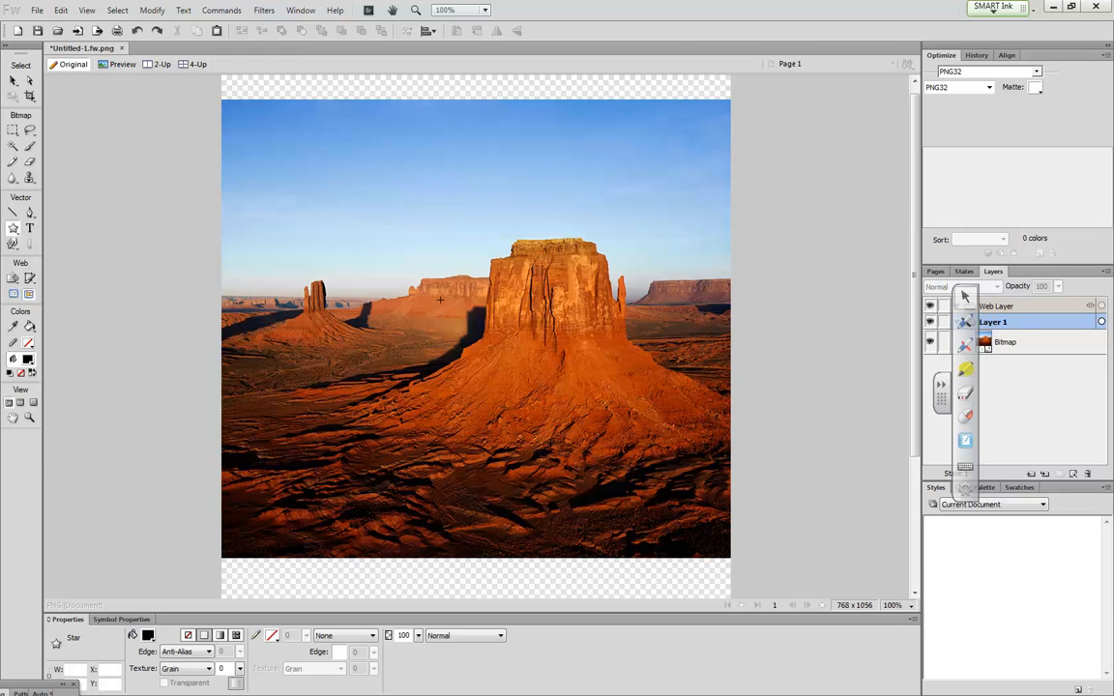
{"action": "left_click_drag", "start_coordinate": [444, 300], "coordinate": [599, 447]}
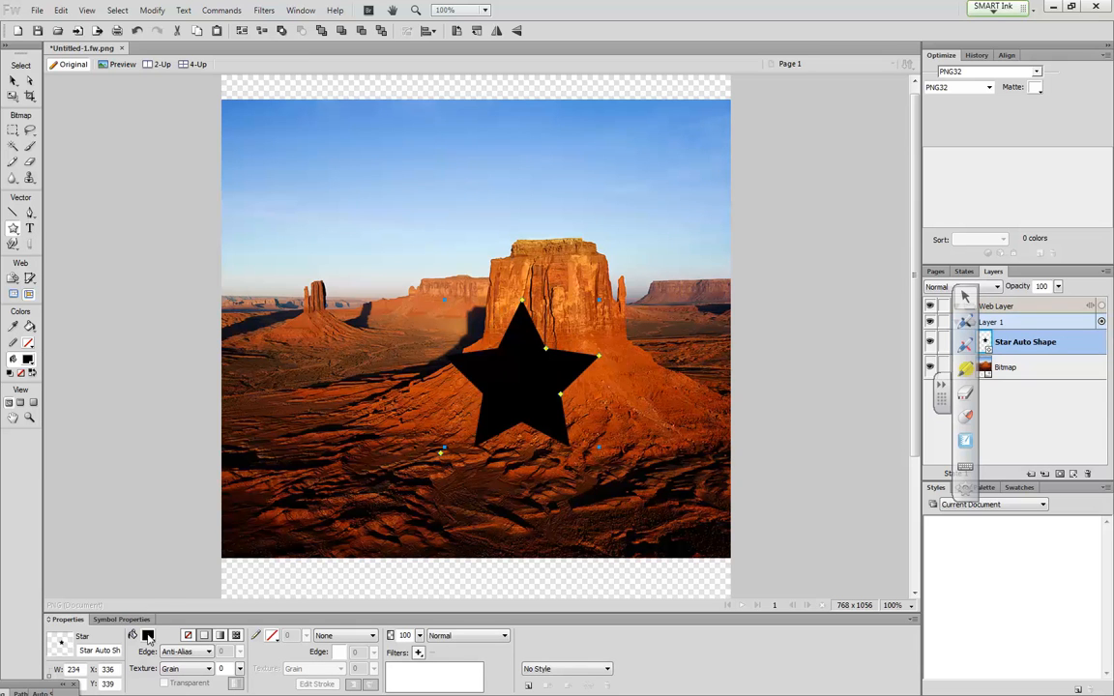
{"action": "left_click", "coordinate": [147, 635]}
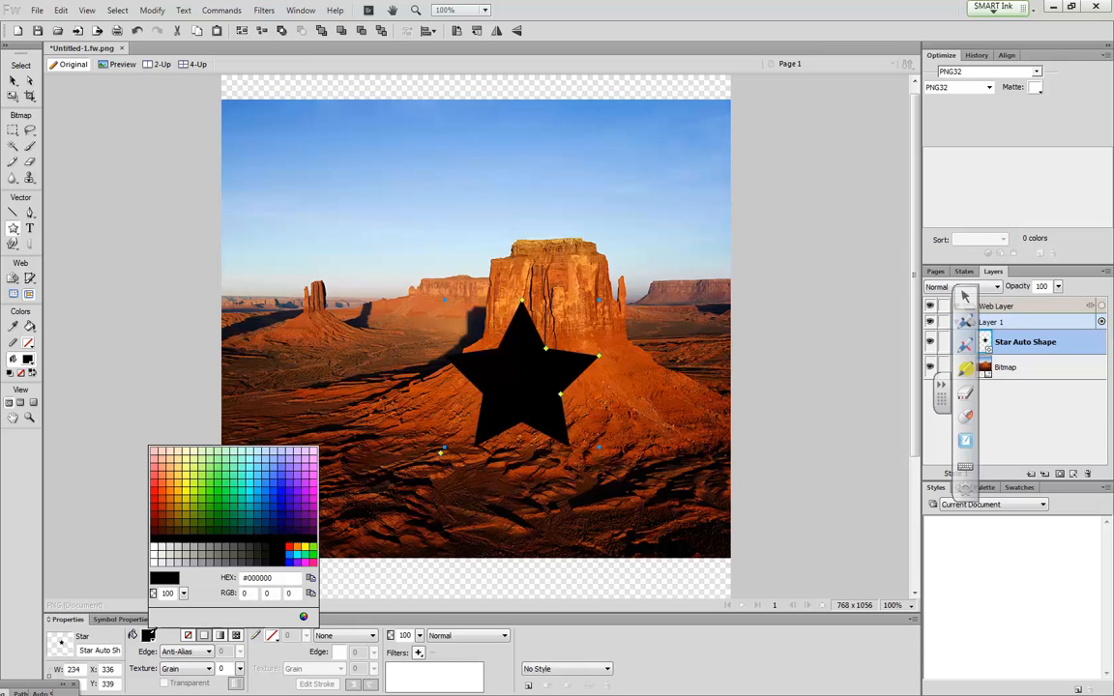
{"action": "left_click", "coordinate": [156, 546]}
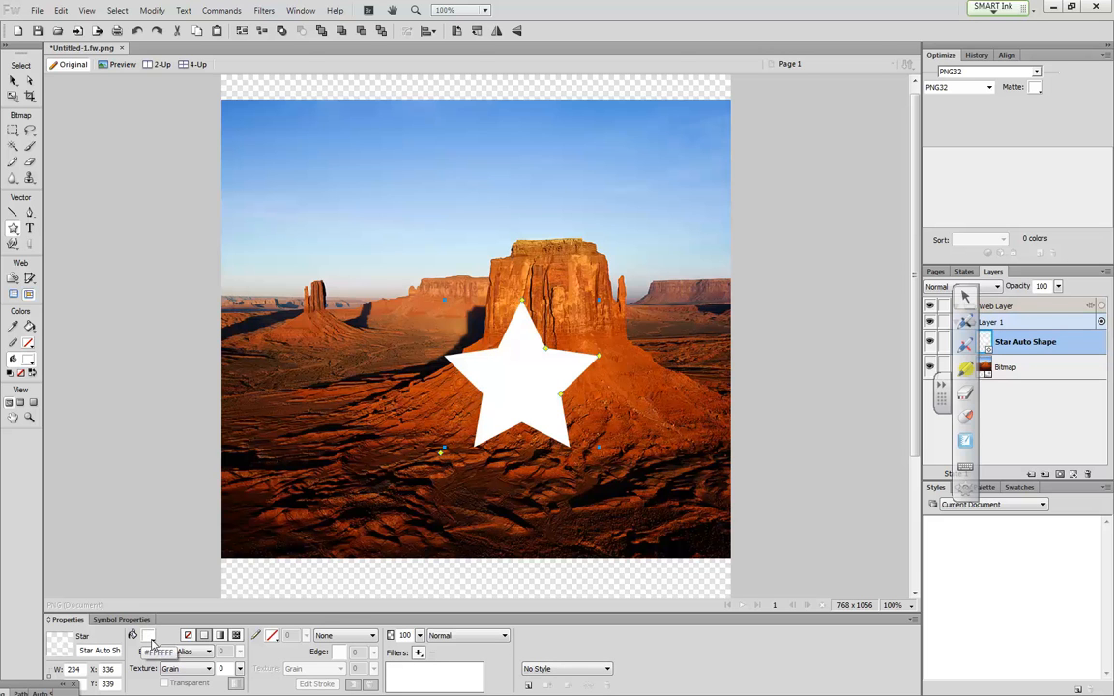
- Select the star together with the desert image and apply Group as Mask
{"action": "left_click", "coordinate": [12, 81]}
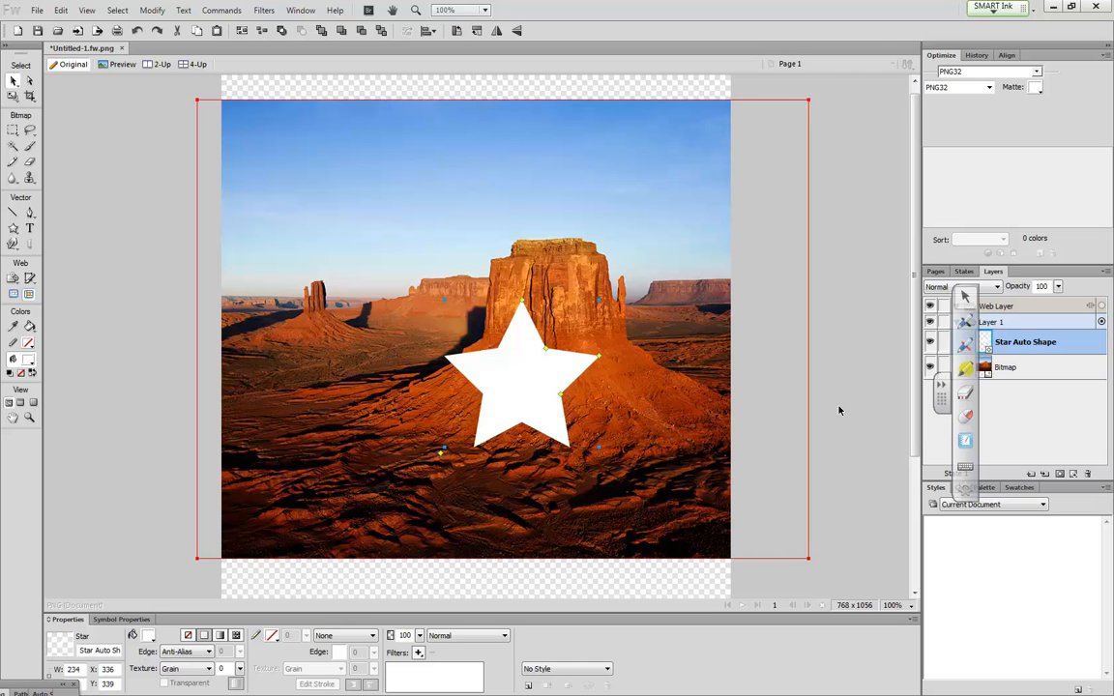
{"action": "left_click", "coordinate": [333, 208], "text": "shift"}
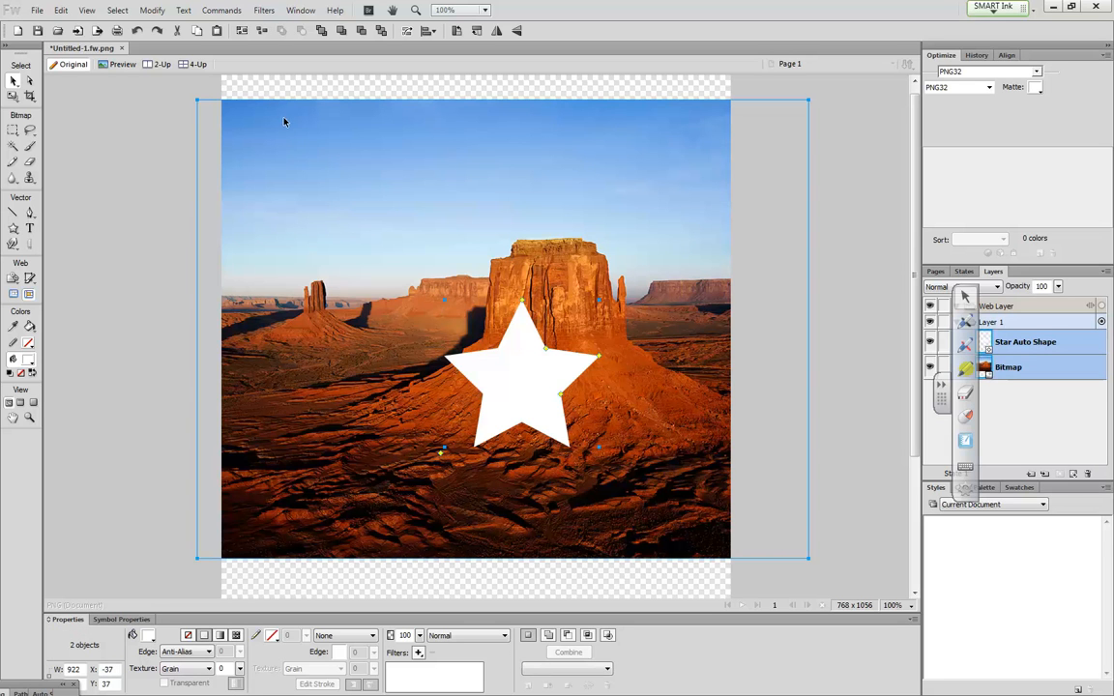
{"action": "left_click", "coordinate": [165, 14]}
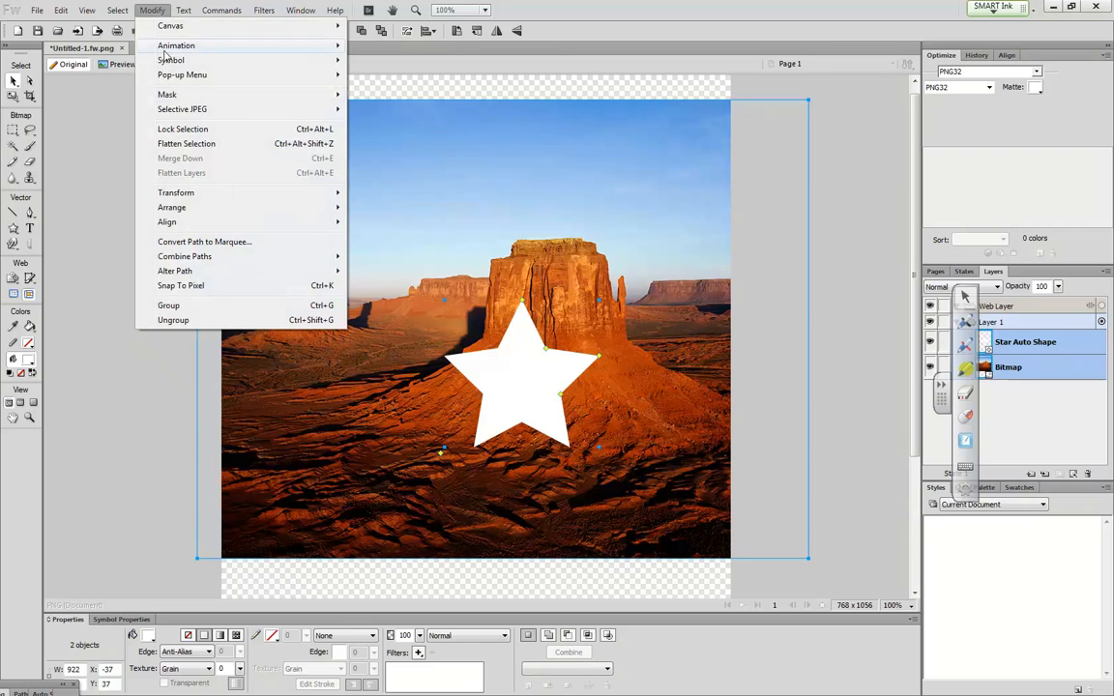
{"action": "mouse_move", "coordinate": [180, 101]}
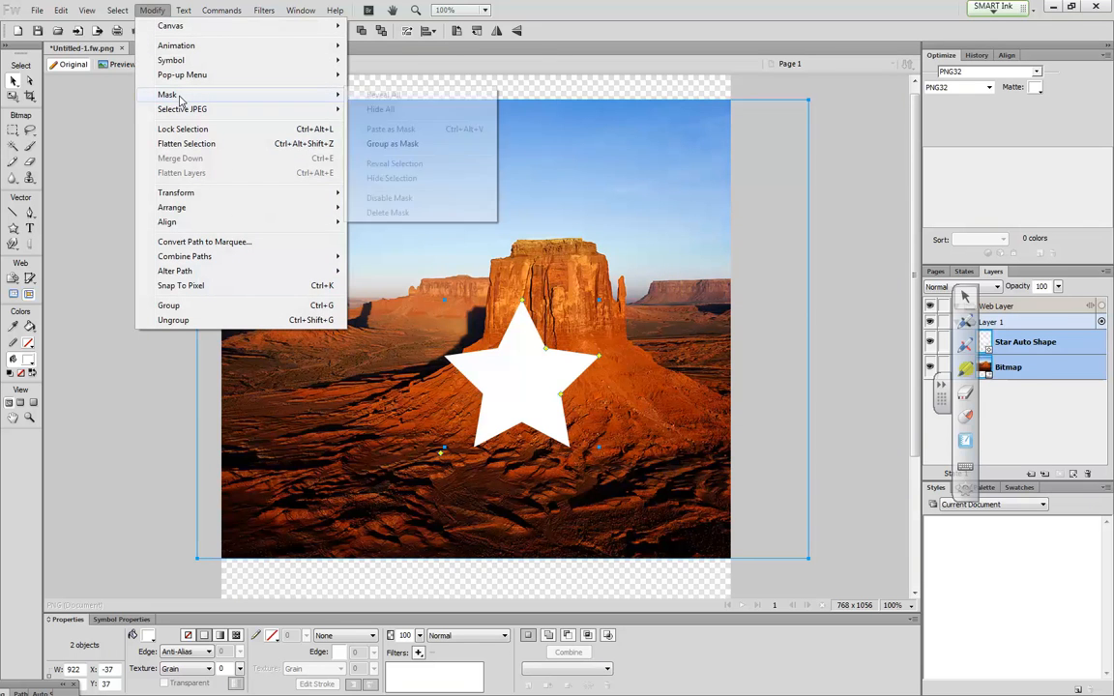
{"action": "left_click", "coordinate": [446, 144]}
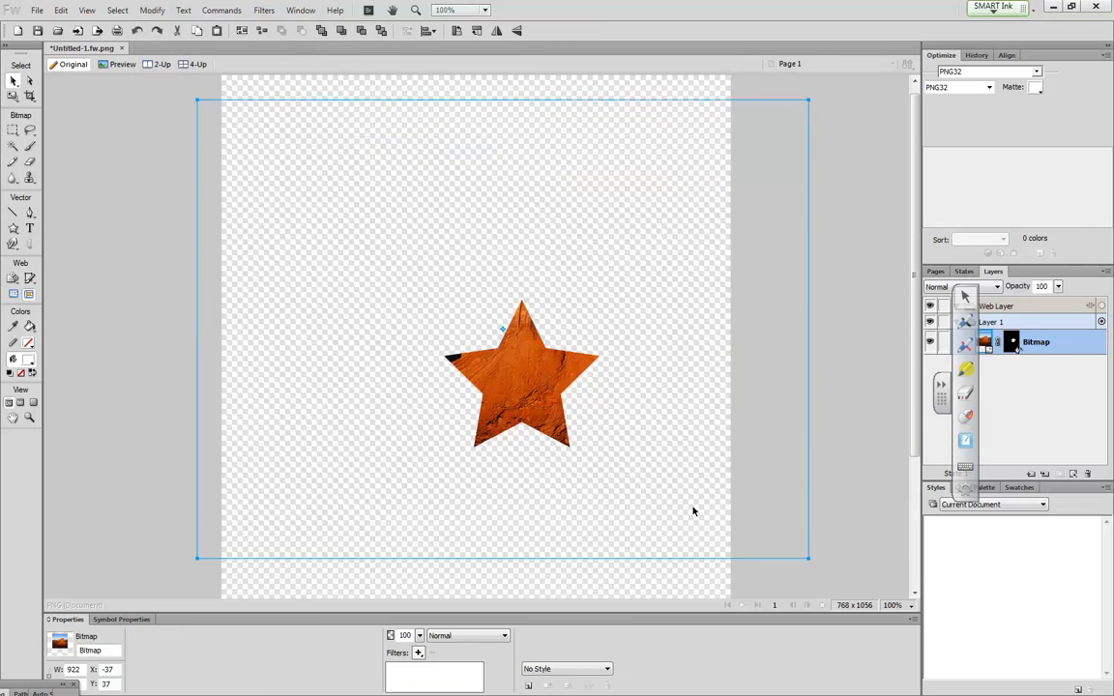
- Move the masked star up and left, and shift the unlinked image inside it so the butte fills the star
{"action": "left_click_drag", "start_coordinate": [502, 392], "coordinate": [458, 345]}
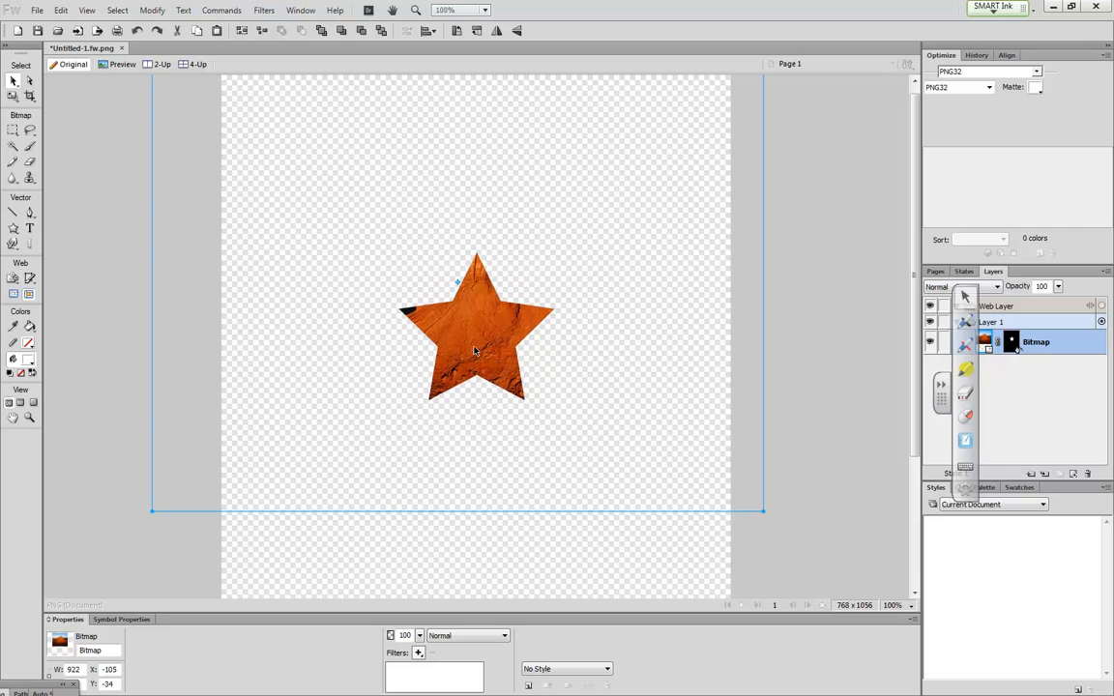
{"action": "mouse_move", "coordinate": [940, 392]}
{"action": "left_mouse_down"}
{"action": "mouse_move", "coordinate": [875, 539]}
{"action": "mouse_move", "coordinate": [823, 546]}
{"action": "left_mouse_up"}
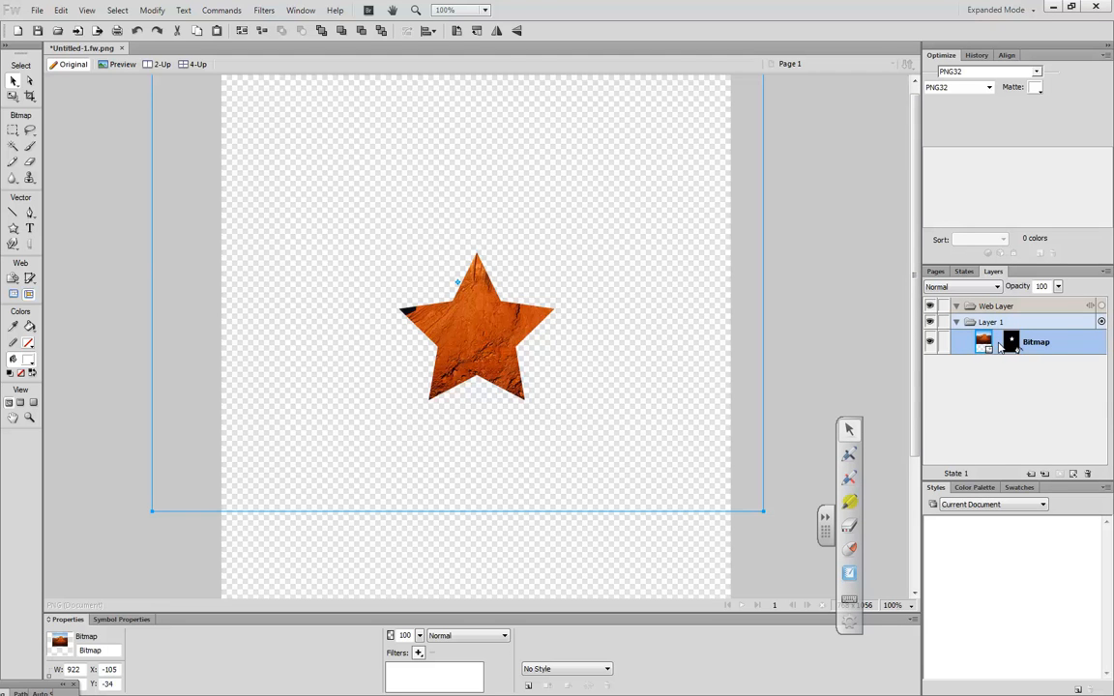
{"action": "left_click_drag", "start_coordinate": [489, 331], "coordinate": [501, 430]}
- Relink the mask to the image and move the masked star slightly up and right to about X -64, Y 83
{"action": "left_click", "coordinate": [996, 345]}
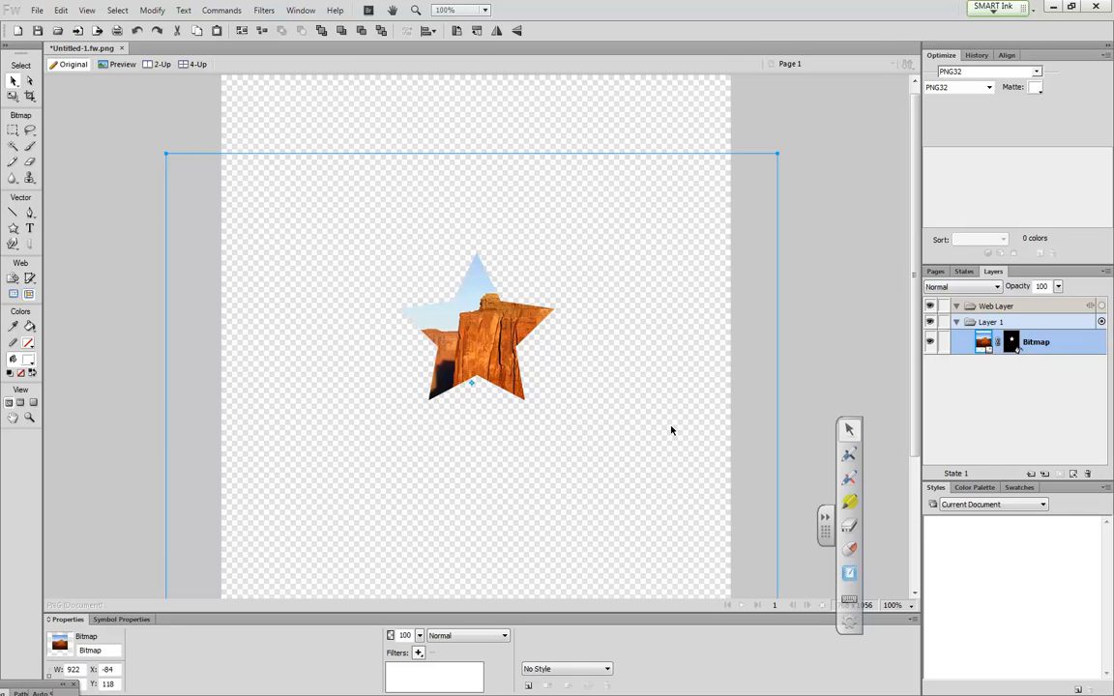
{"action": "left_click_drag", "start_coordinate": [471, 364], "coordinate": [484, 338]}
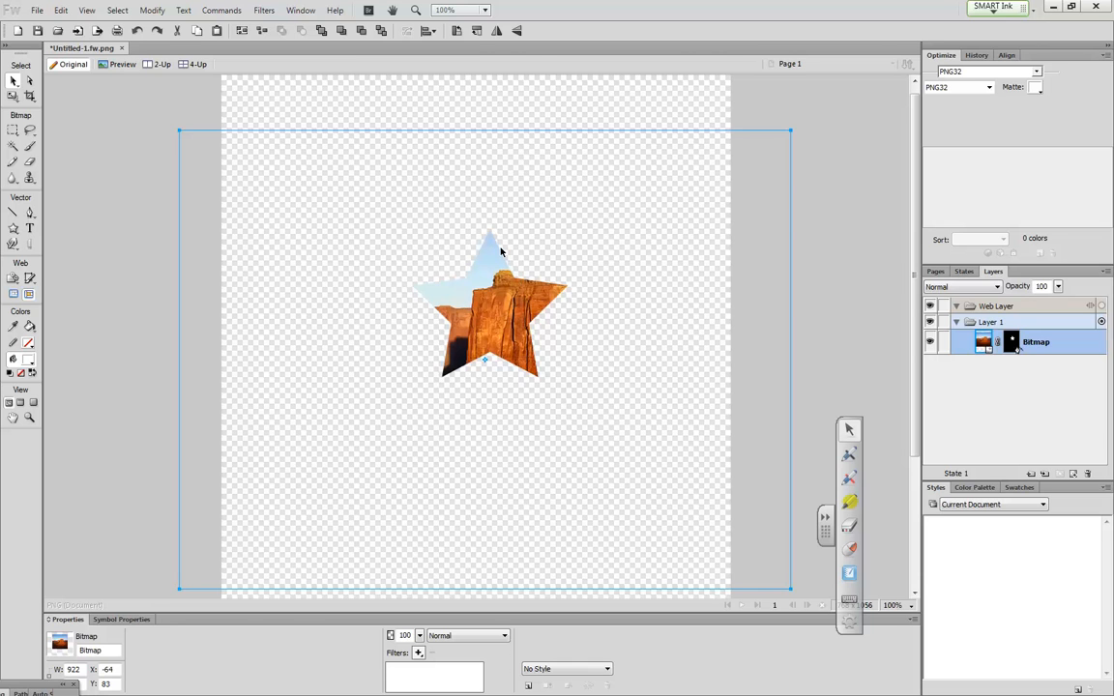
{"action": "left_click", "coordinate": [567, 213]}
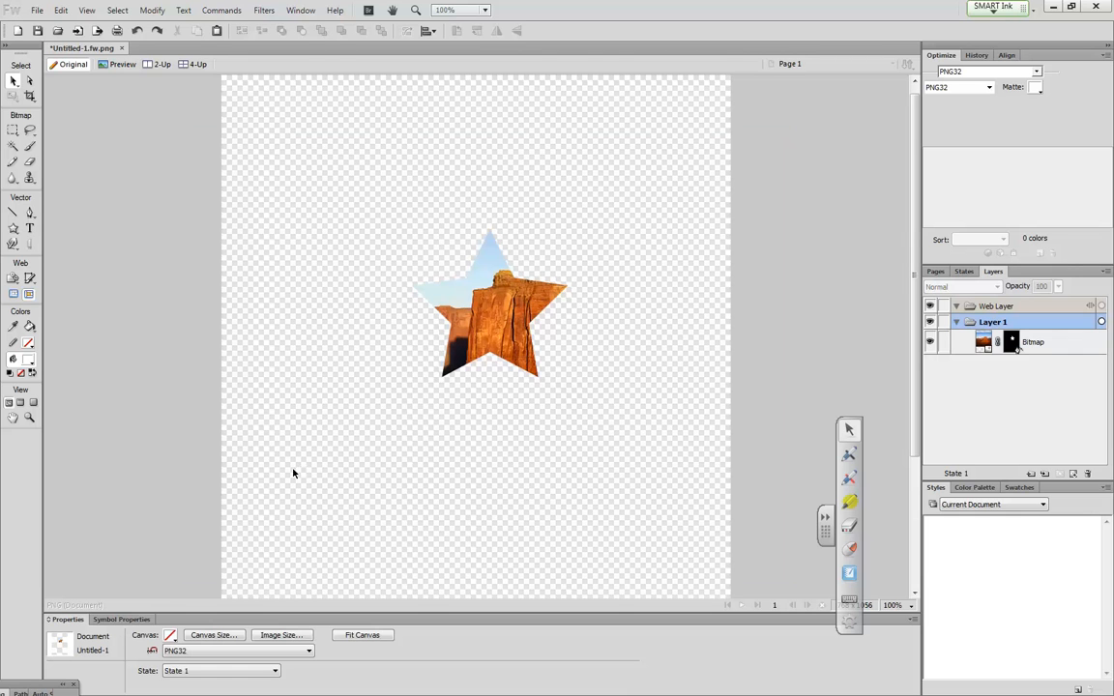
- Undo the moves, the mask link changes and the mask grouping, back to the separate star and image
{"action": "key", "text": "ctrl+z"}
{"action": "key", "text": "ctrl+z"}
{"action": "key", "text": "ctrl+z"}
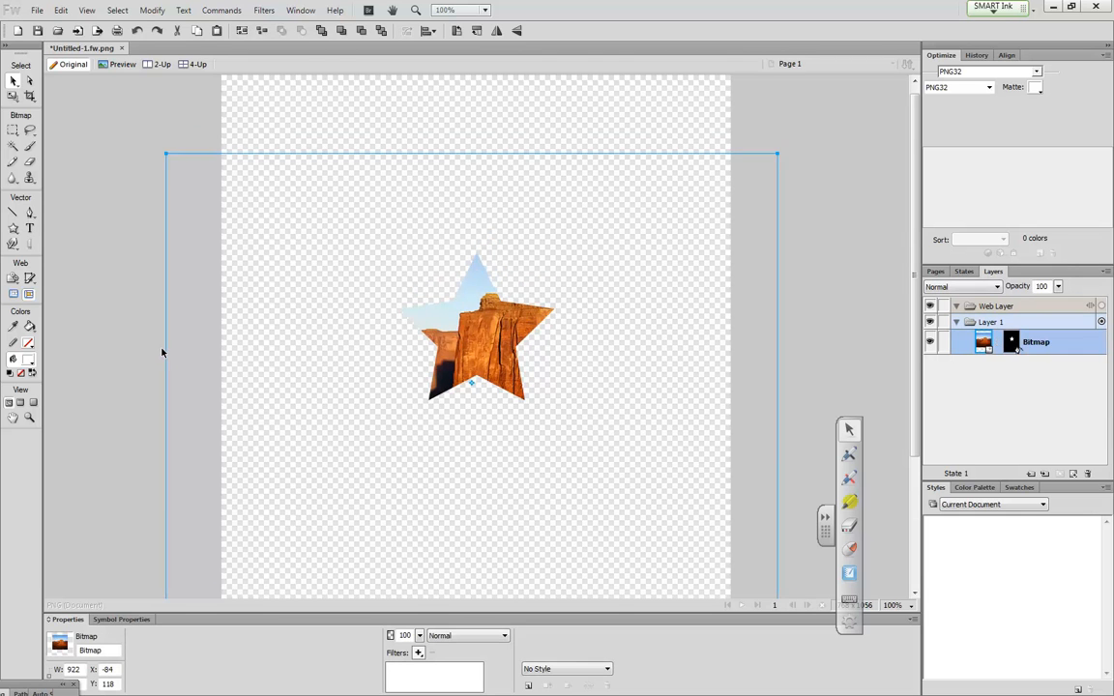
{"action": "key", "text": "ctrl+z"}
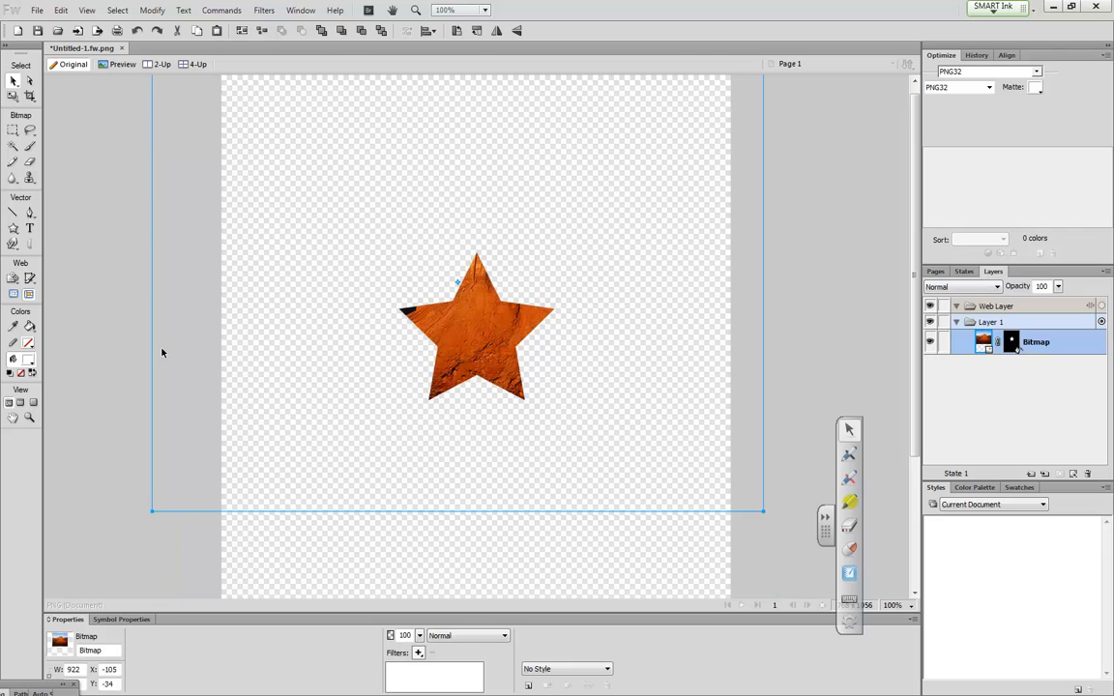
{"action": "key", "text": "ctrl+z"}
{"action": "key", "text": "ctrl+z"}
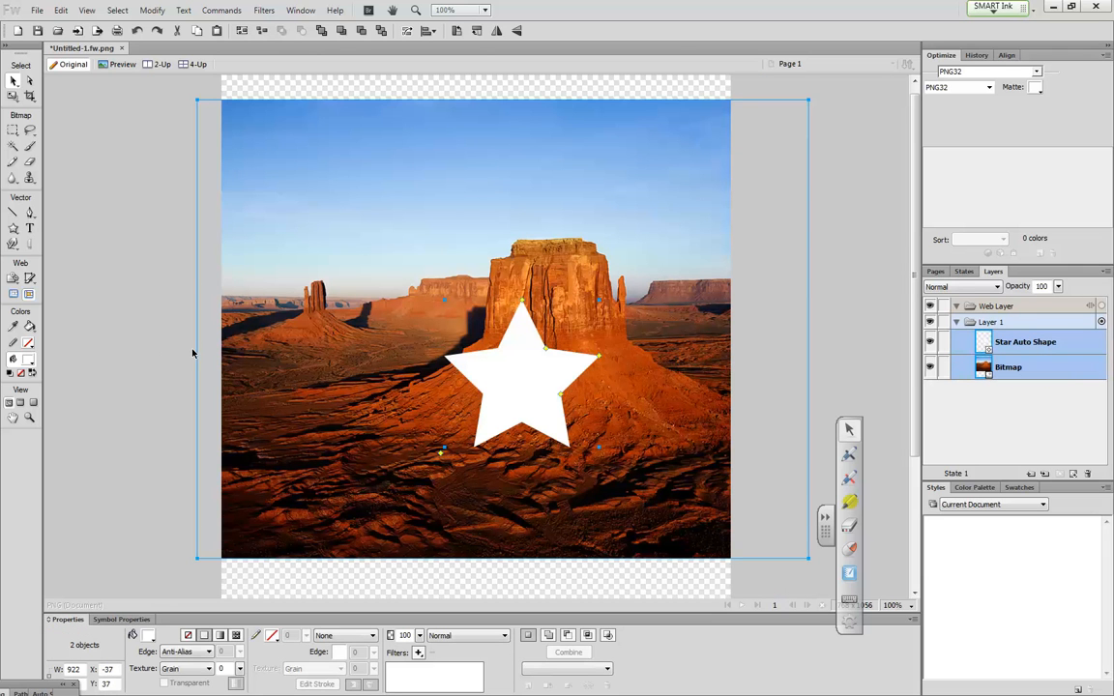
- Deselect both objects and cut only the white star to the clipboard
{"action": "left_click", "coordinate": [166, 322]}
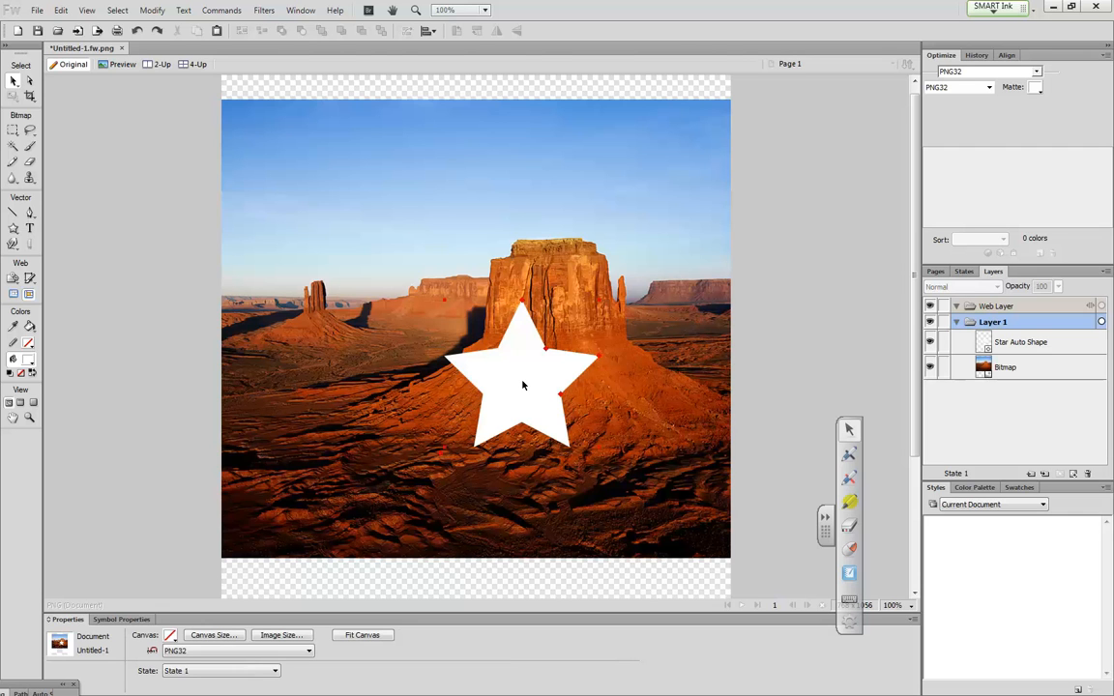
{"action": "right_click", "coordinate": [522, 385]}
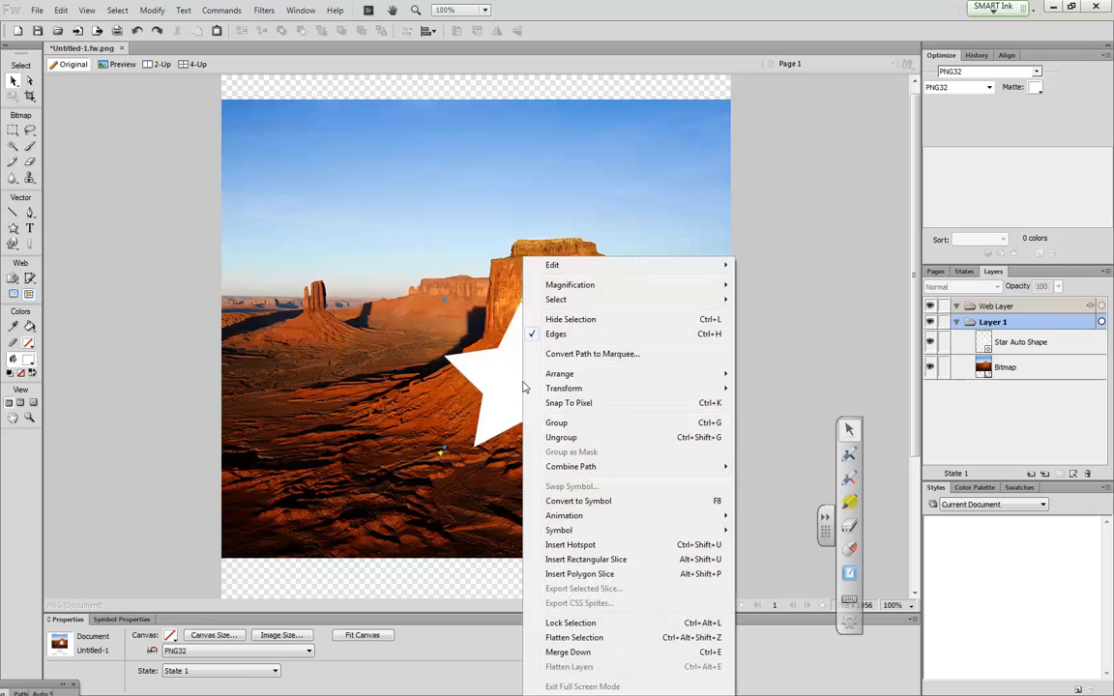
{"action": "mouse_move", "coordinate": [559, 271]}
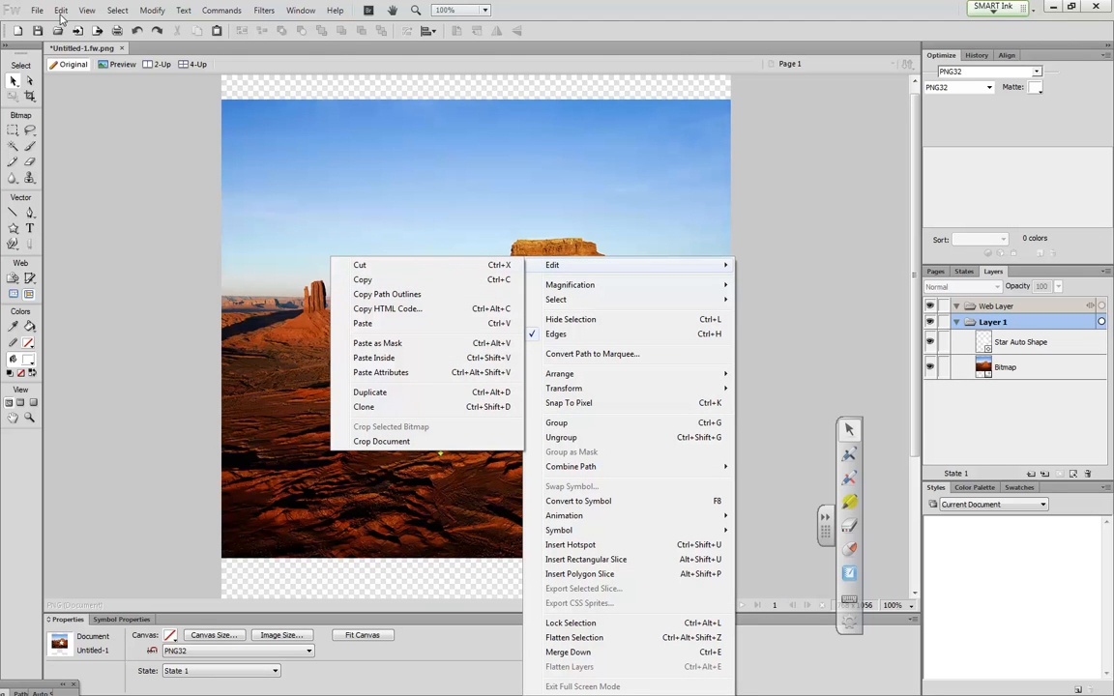
{"action": "left_click", "coordinate": [425, 265]}
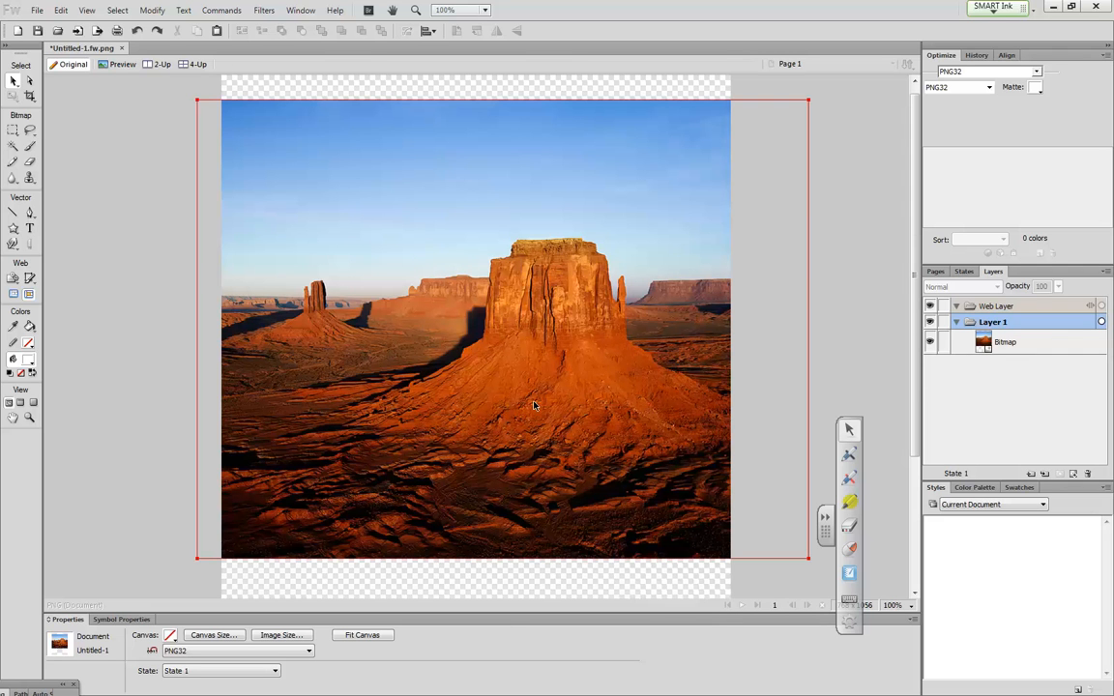
- Paste the cut star as a mask on the desert image and reshape the mask with the star's radius points
{"action": "left_click", "coordinate": [479, 342]}
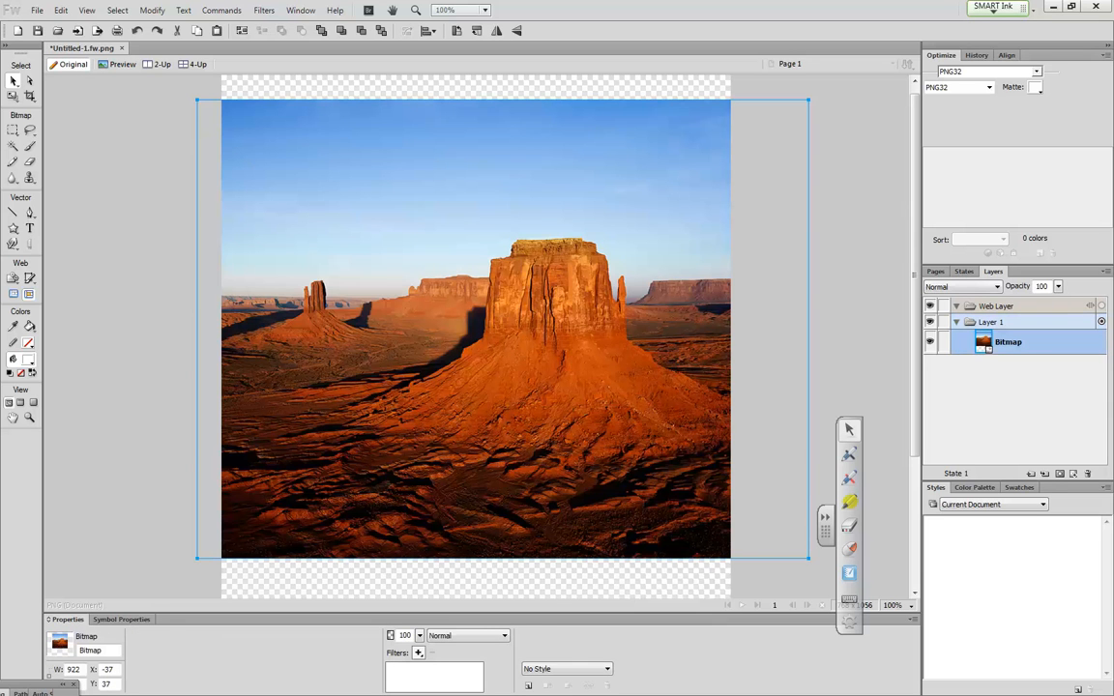
{"action": "left_click", "coordinate": [63, 12]}
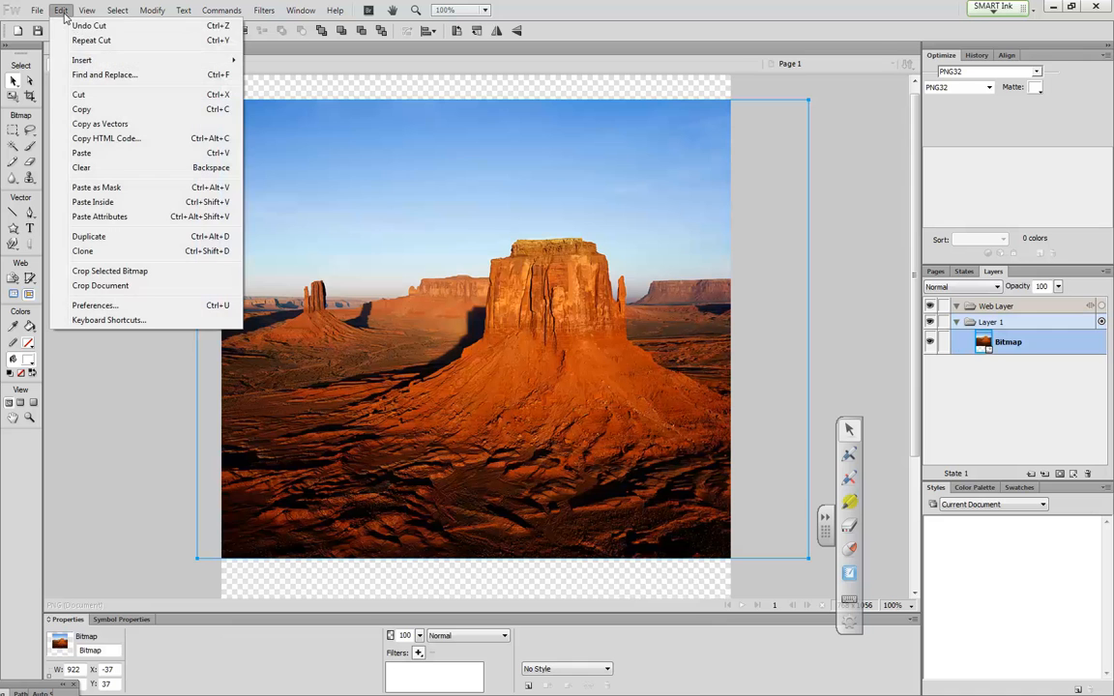
{"action": "left_click", "coordinate": [95, 189]}
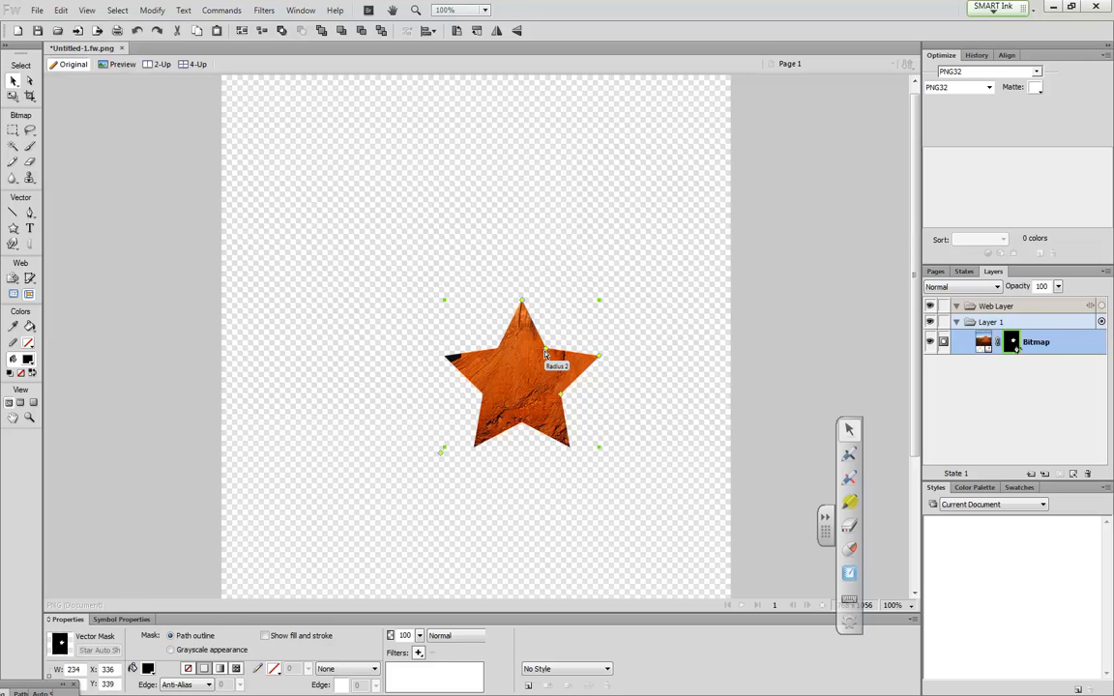
{"action": "mouse_move", "coordinate": [546, 356]}
{"action": "left_mouse_down"}
{"action": "mouse_move", "coordinate": [506, 356]}
{"action": "mouse_move", "coordinate": [505, 302]}
{"action": "mouse_move", "coordinate": [554, 266]}
{"action": "mouse_move", "coordinate": [607, 333]}
{"action": "mouse_move", "coordinate": [597, 359]}
{"action": "mouse_move", "coordinate": [546, 375]}
{"action": "left_mouse_up"}
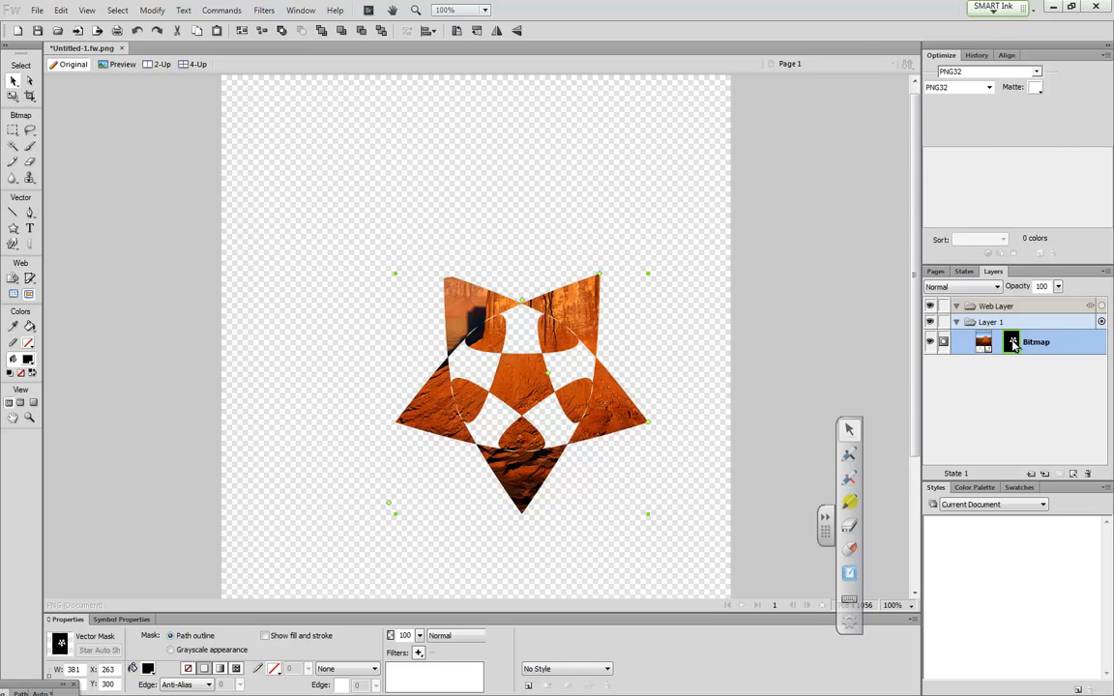
- Move the unlinked star mask over the image to about X 194, Y 239 and extend its points to about 565 px wide
{"action": "left_click_drag", "start_coordinate": [529, 388], "coordinate": [490, 352]}
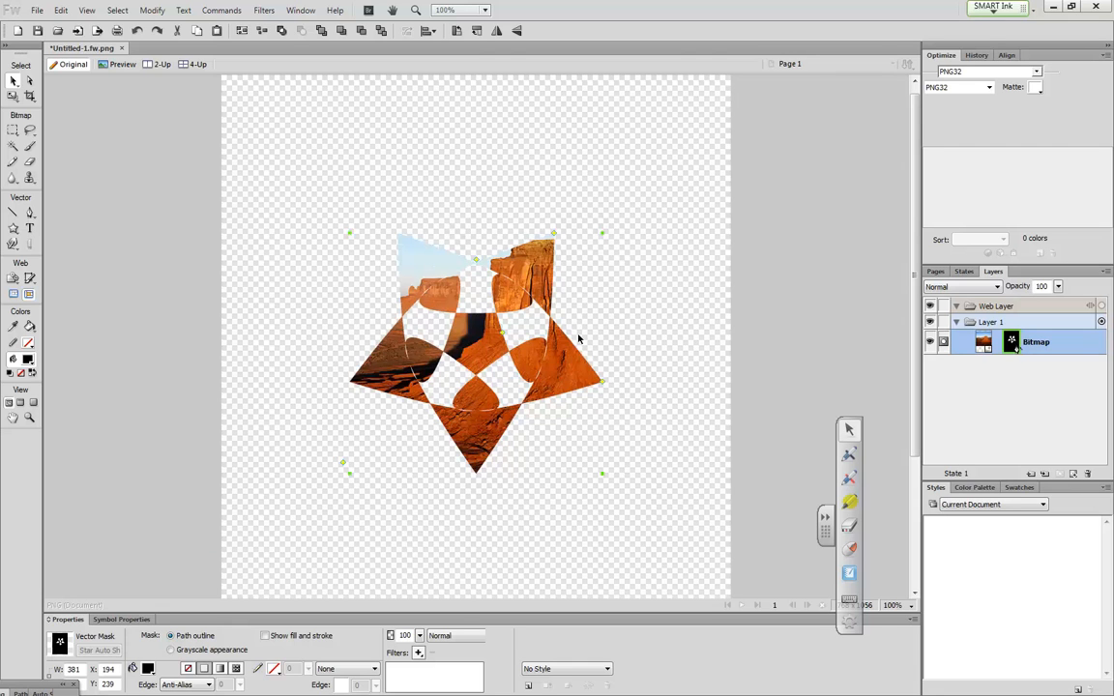
{"action": "left_click_drag", "start_coordinate": [599, 383], "coordinate": [665, 406]}
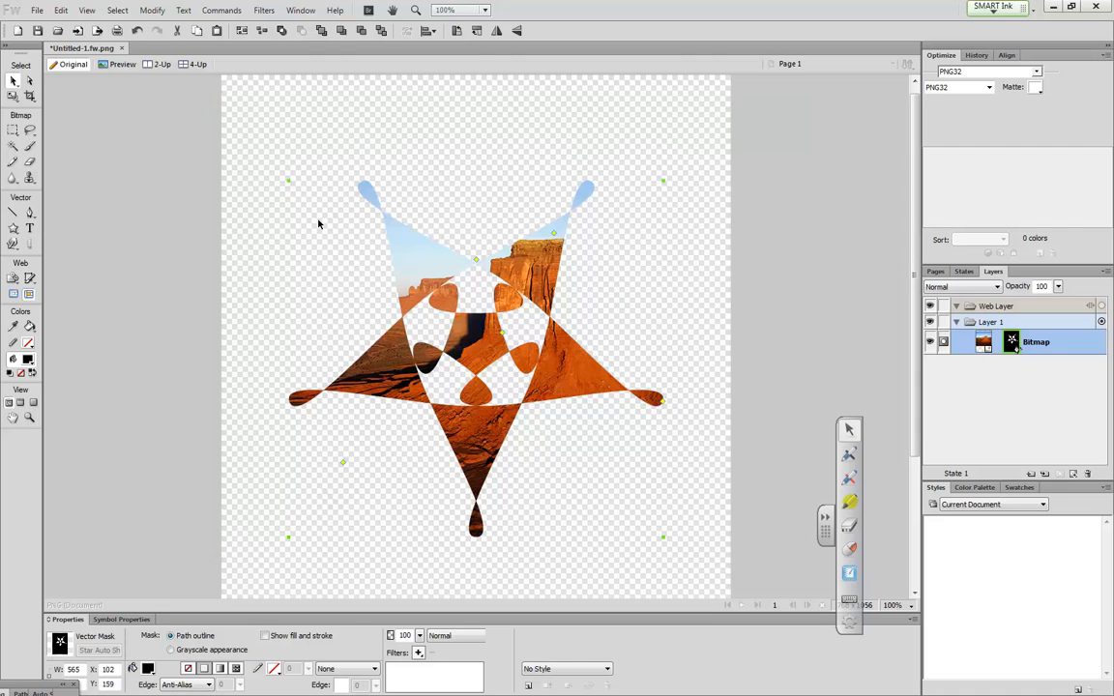
- Undo the star mask's edits and its pasting, back to the plain unmasked desert image
{"action": "key", "text": "ctrl+z"}
{"action": "key", "text": "ctrl+z"}
{"action": "key", "text": "ctrl+z"}
{"action": "key", "text": "ctrl+z"}
{"action": "key", "text": "ctrl+z"}
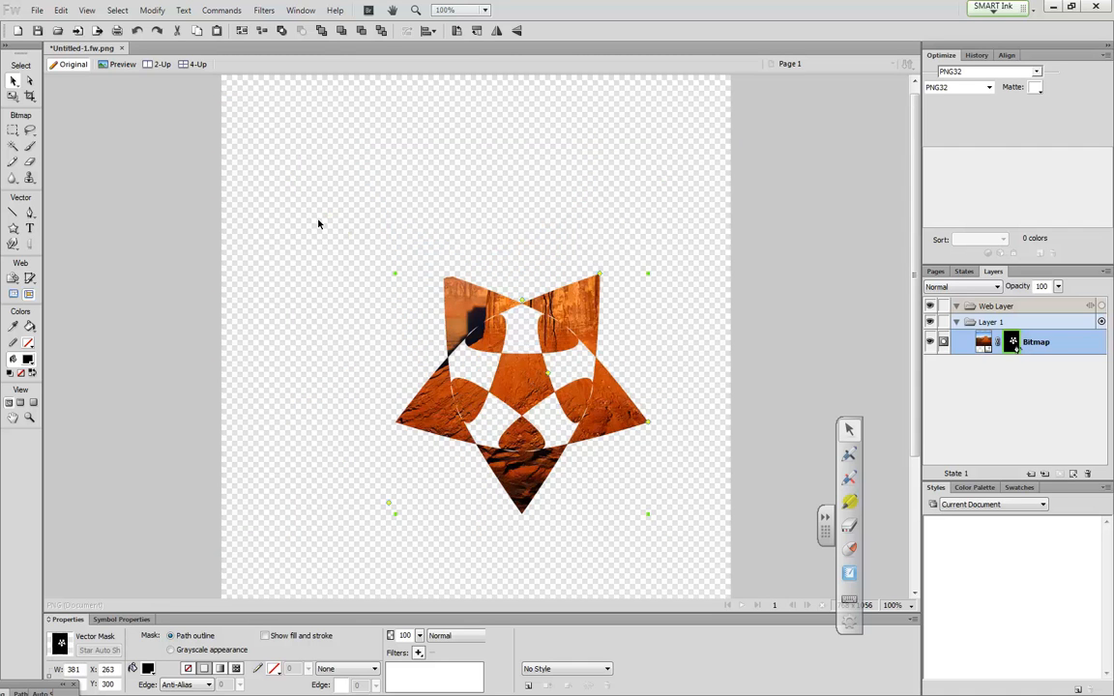
{"action": "key", "text": "ctrl+z"}
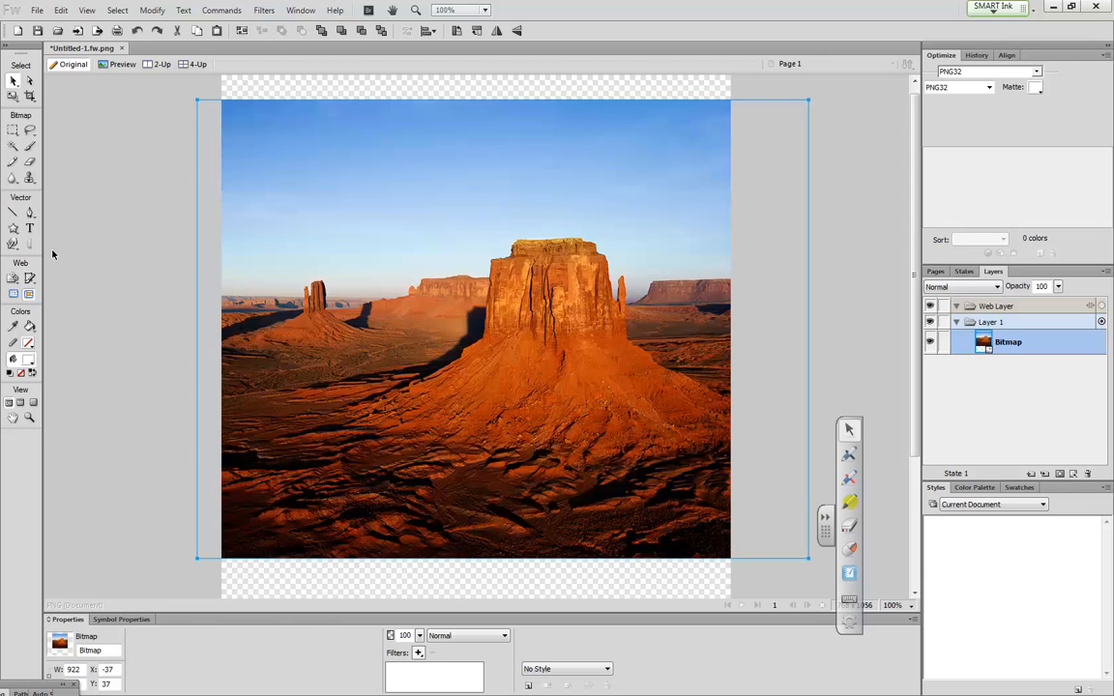
- Draw a white doughnut shape about 325 px wide over the desert image, at about X 266, Y 357
{"action": "left_click", "coordinate": [127, 247]}
{"action": "left_click", "coordinate": [363, 293]}
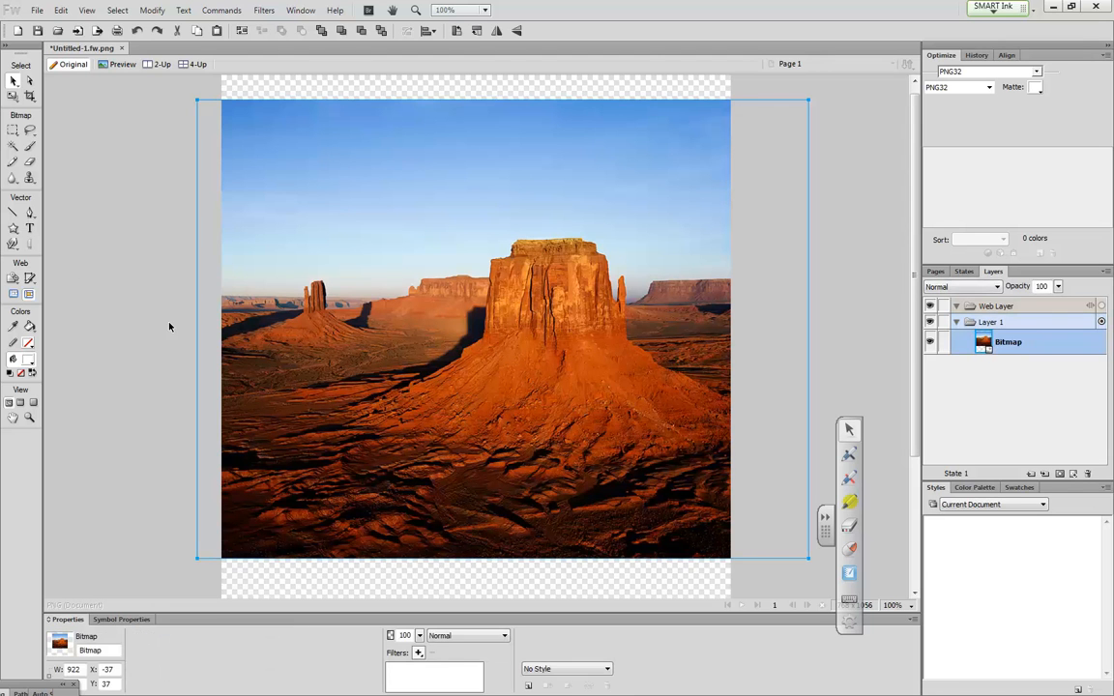
{"action": "left_click", "coordinate": [13, 229]}
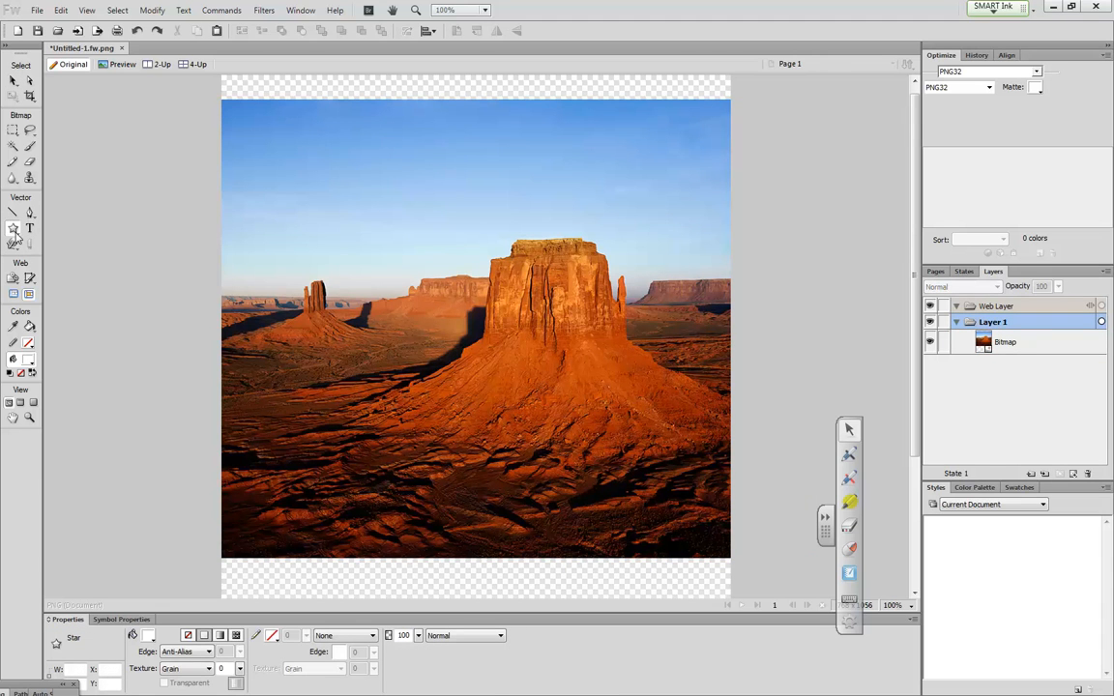
{"action": "left_click", "coordinate": [16, 235]}
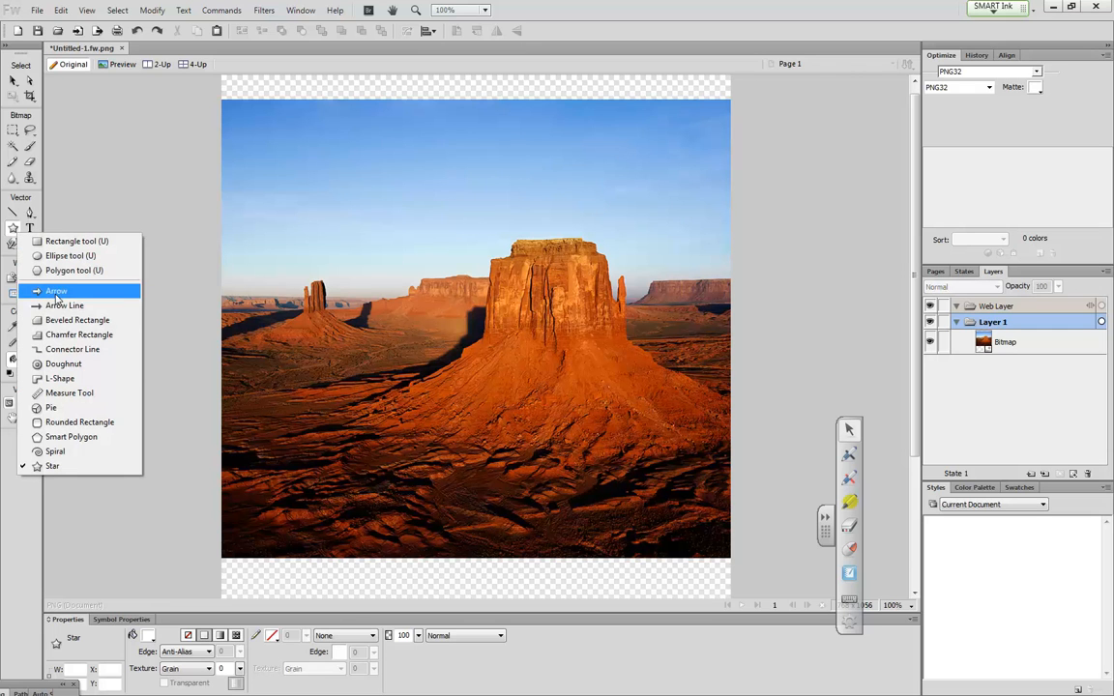
{"action": "left_click", "coordinate": [56, 363]}
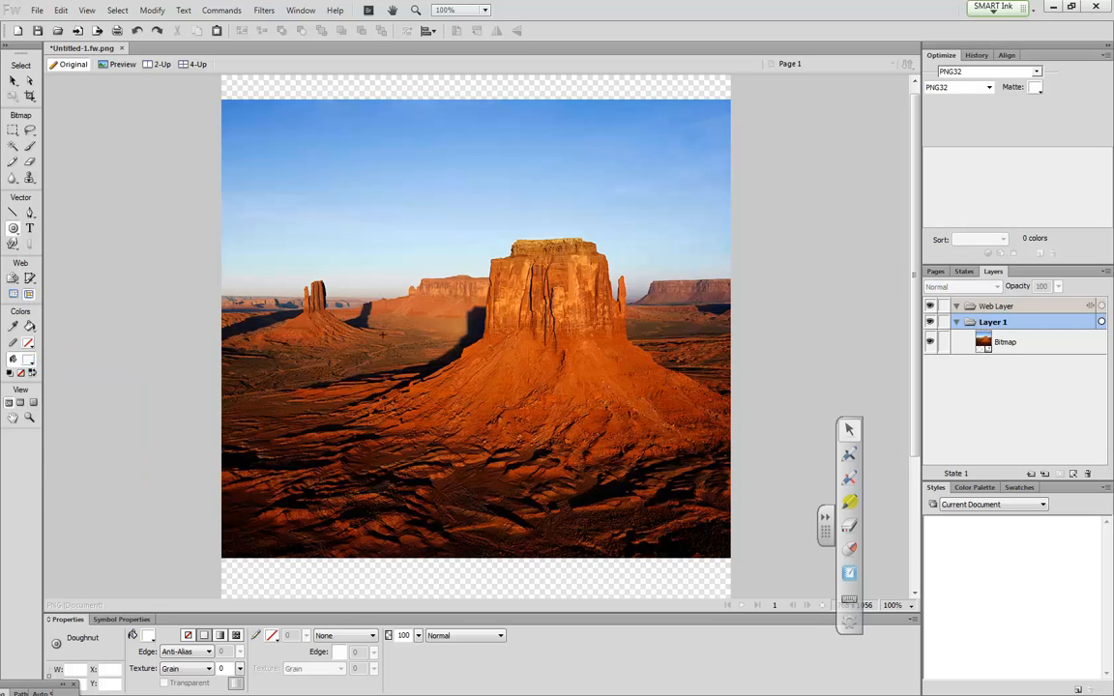
{"action": "left_click_drag", "start_coordinate": [397, 311], "coordinate": [613, 527]}
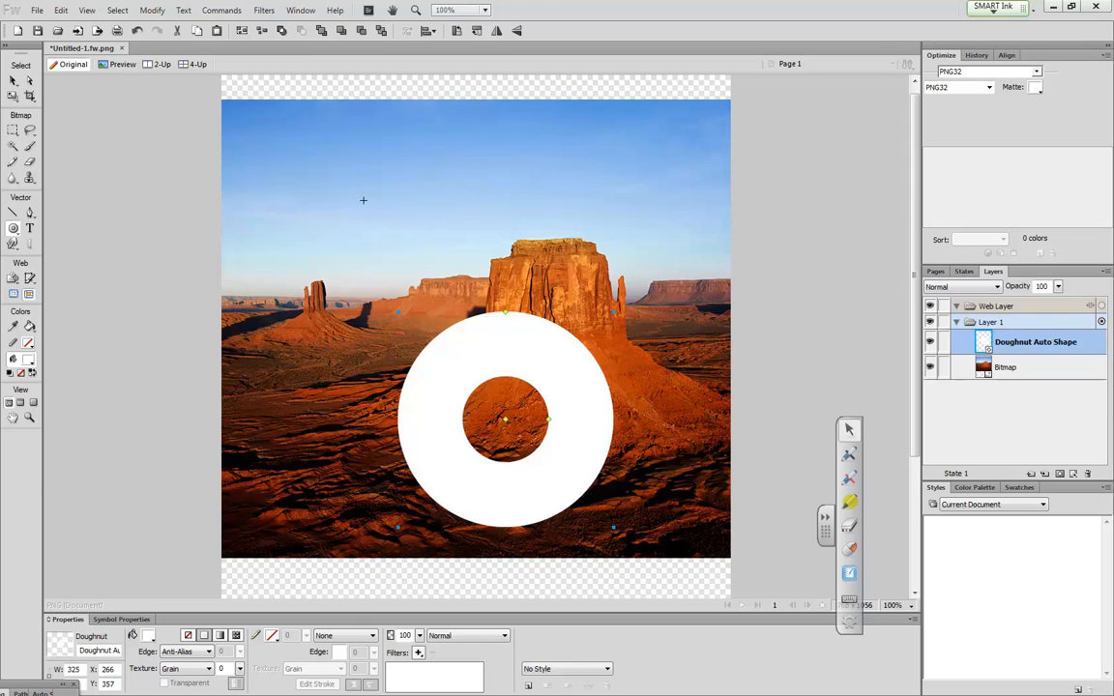
- Select the desert image behind the doughnut and cut it to the clipboard
{"action": "key", "text": "v"}
{"action": "right_click", "coordinate": [405, 166]}
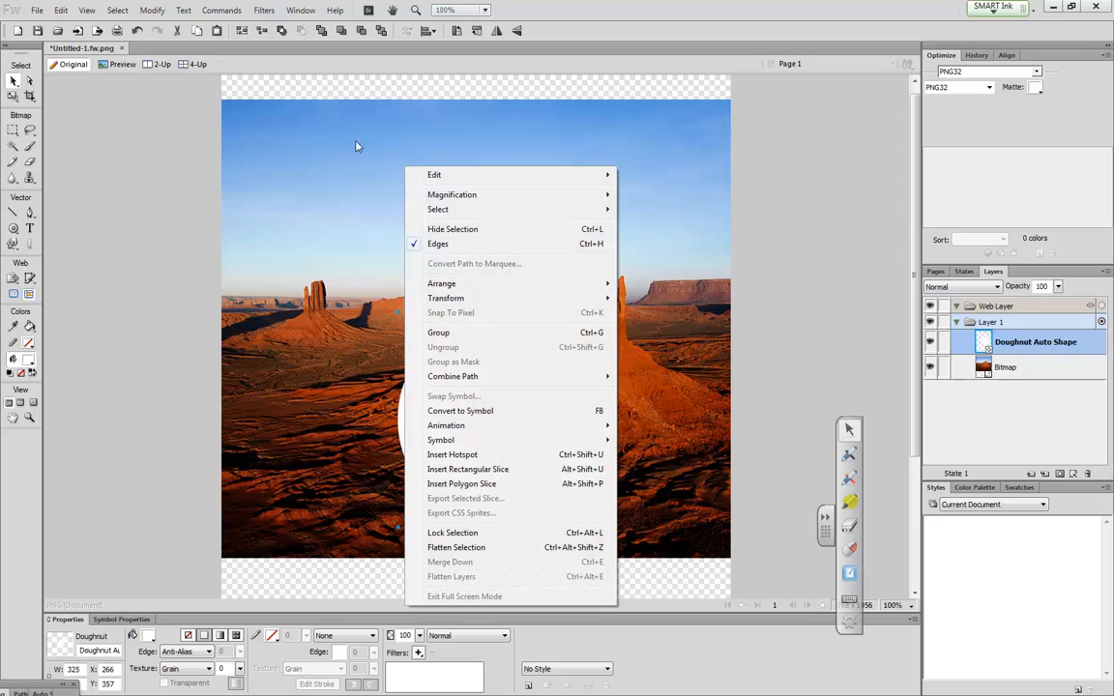
{"action": "left_click", "coordinate": [196, 134]}
{"action": "right_click", "coordinate": [265, 126]}
{"action": "left_click", "coordinate": [149, 122]}
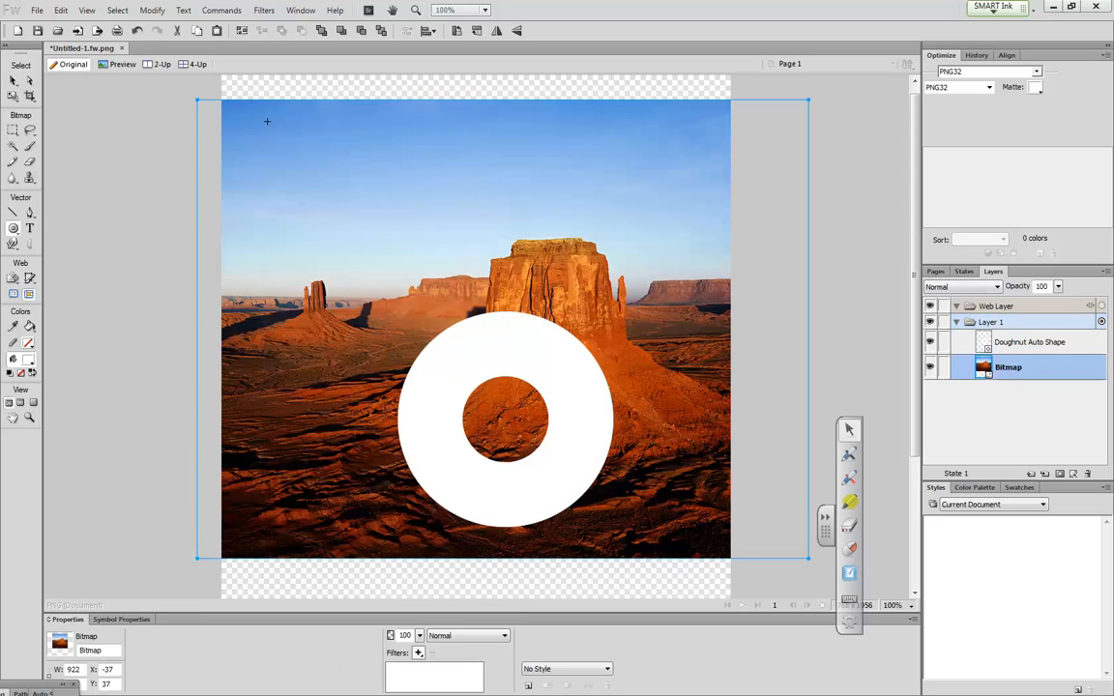
{"action": "right_click", "coordinate": [296, 128]}
{"action": "mouse_move", "coordinate": [321, 141]}
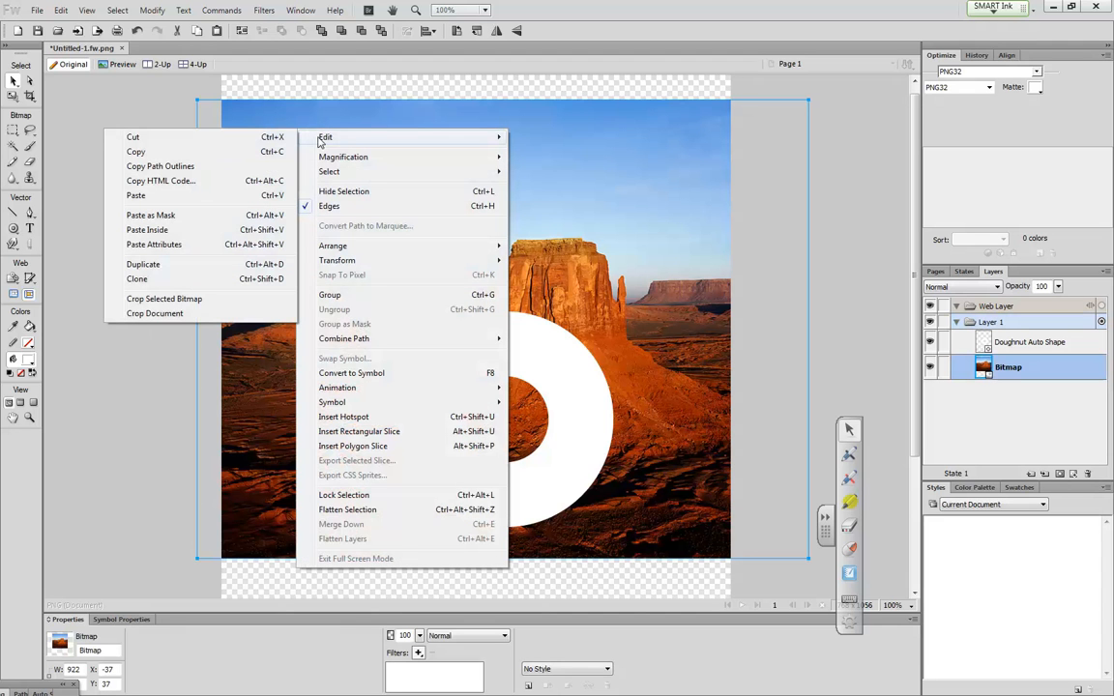
{"action": "left_click", "coordinate": [203, 145]}
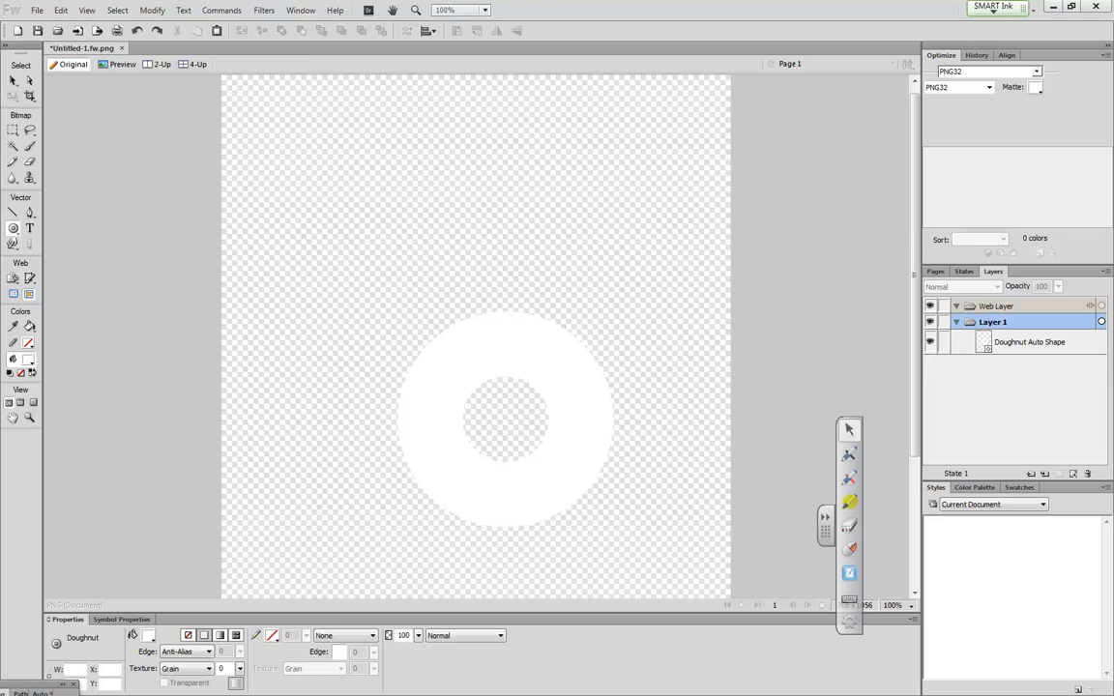
- Select the white doughnut and use Paste Inside to fill it with the cut desert image
{"action": "left_click", "coordinate": [14, 81]}
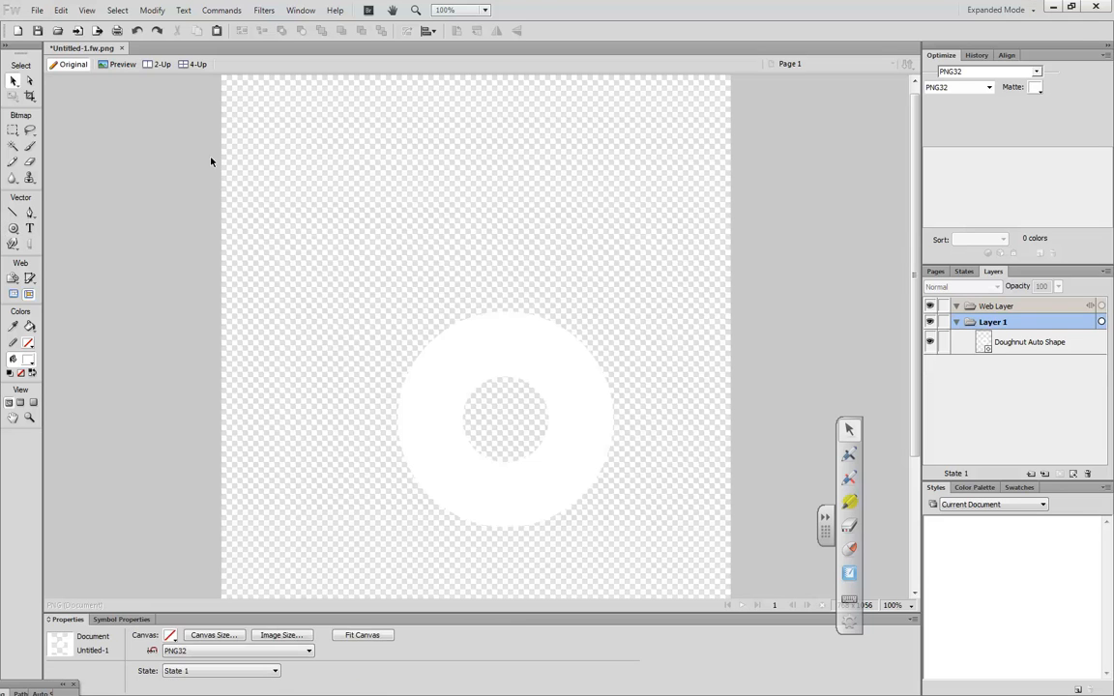
{"action": "left_click", "coordinate": [495, 337]}
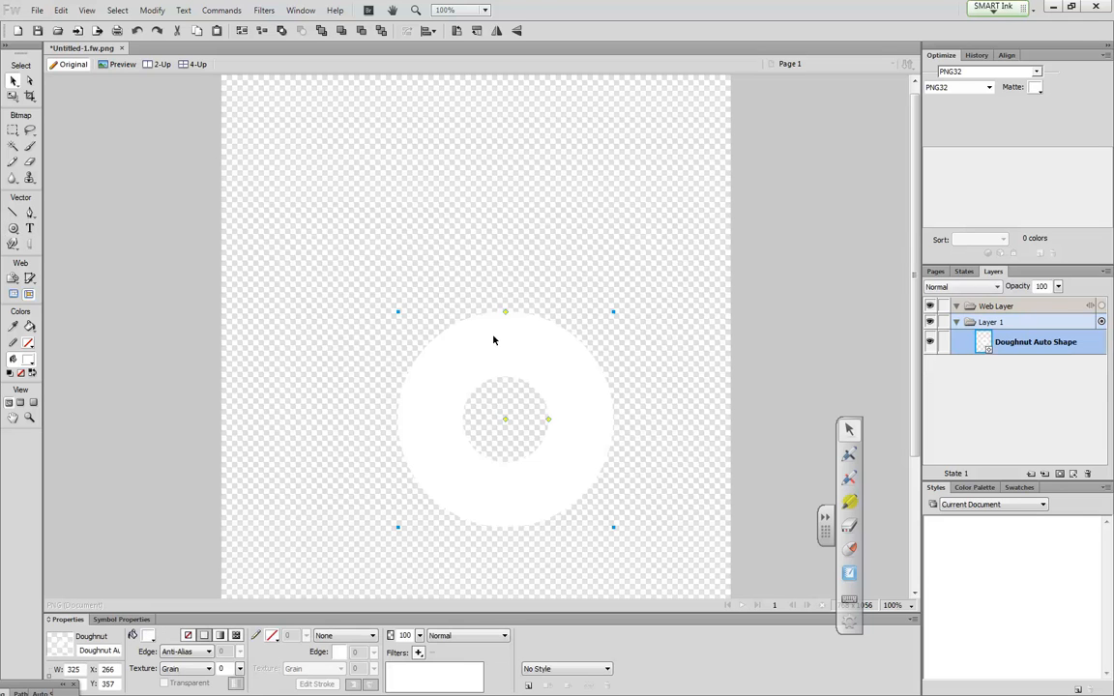
{"action": "left_click", "coordinate": [61, 11]}
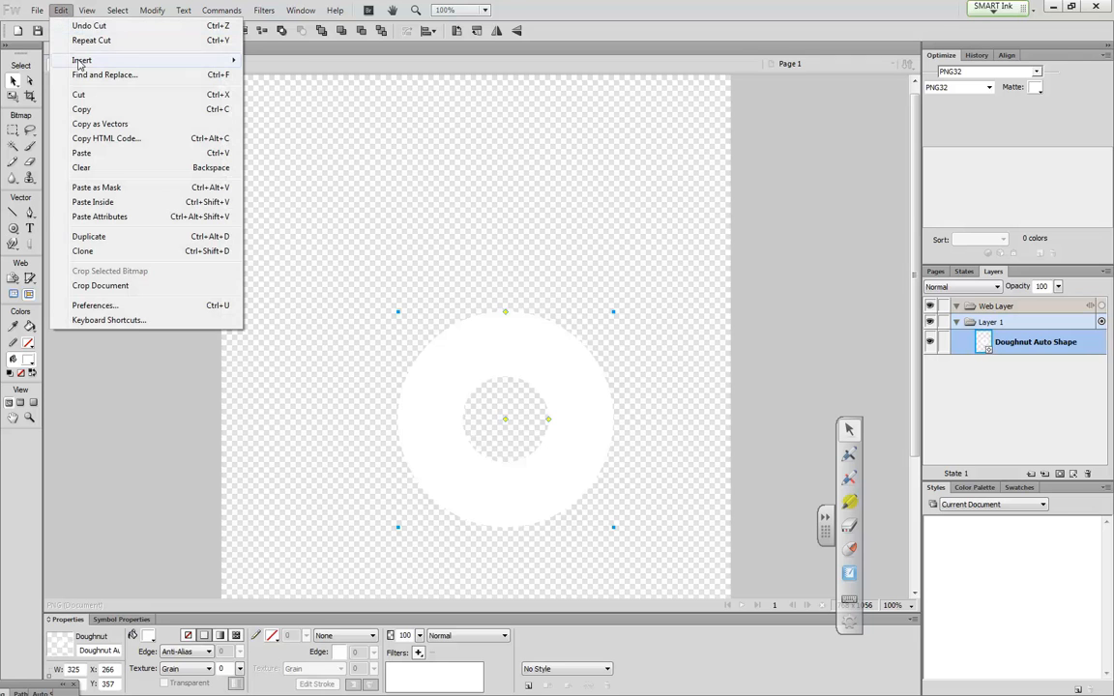
{"action": "left_click", "coordinate": [92, 202]}
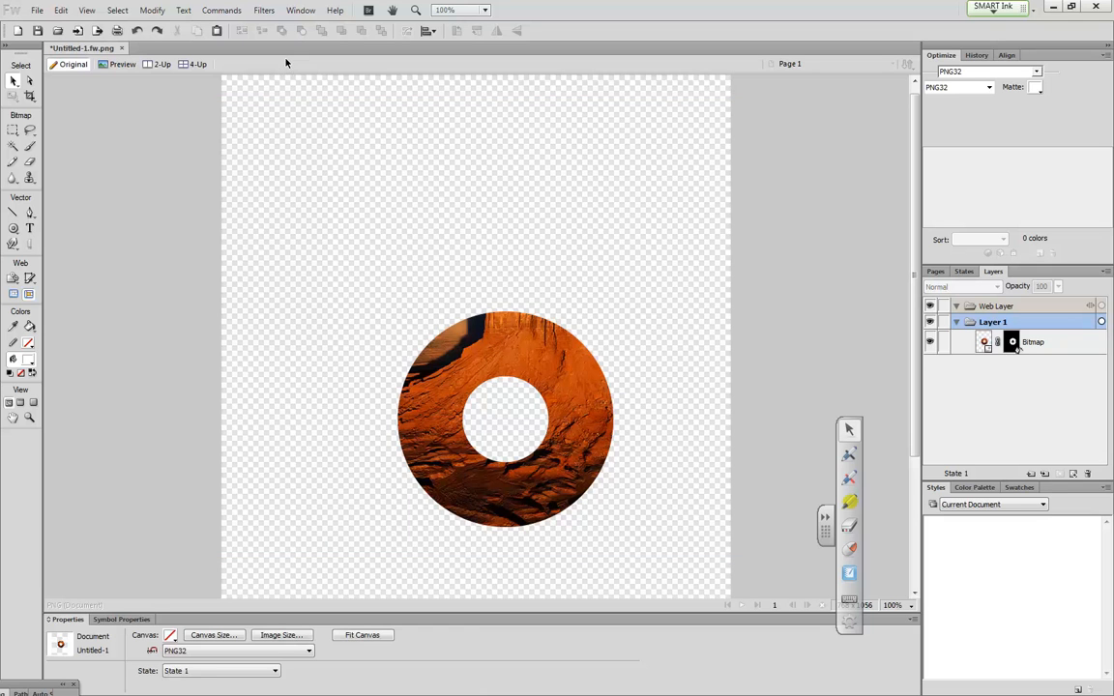
- Try to apply the Auto Vector Mask command with nothing selected
{"action": "left_click", "coordinate": [218, 11]}
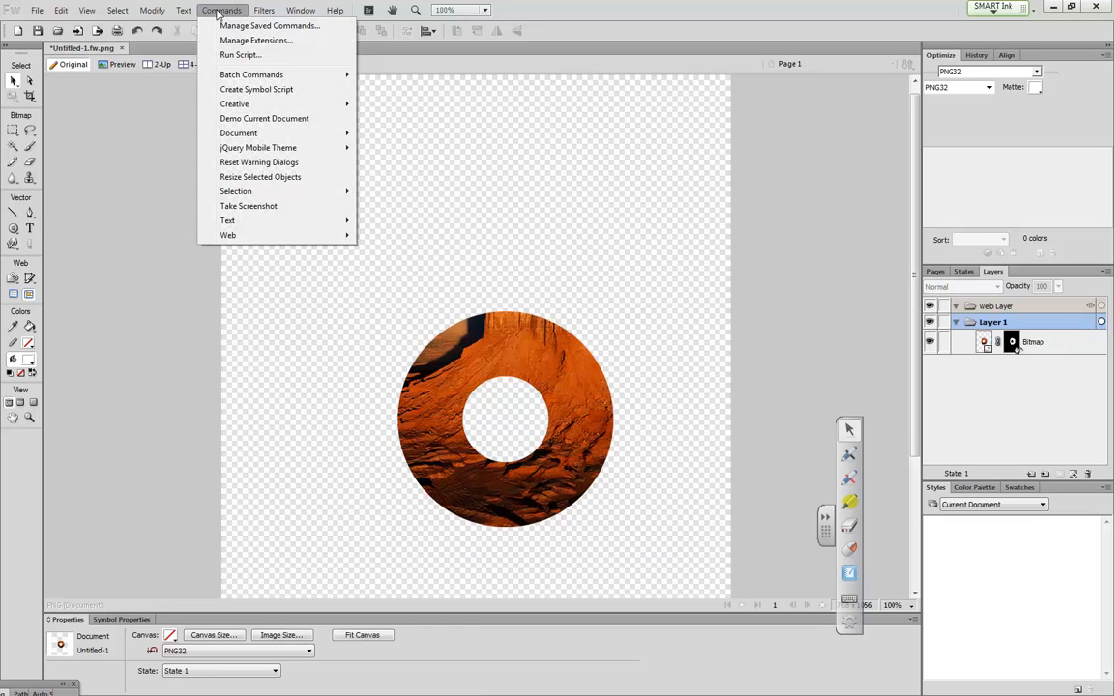
{"action": "mouse_move", "coordinate": [243, 105]}
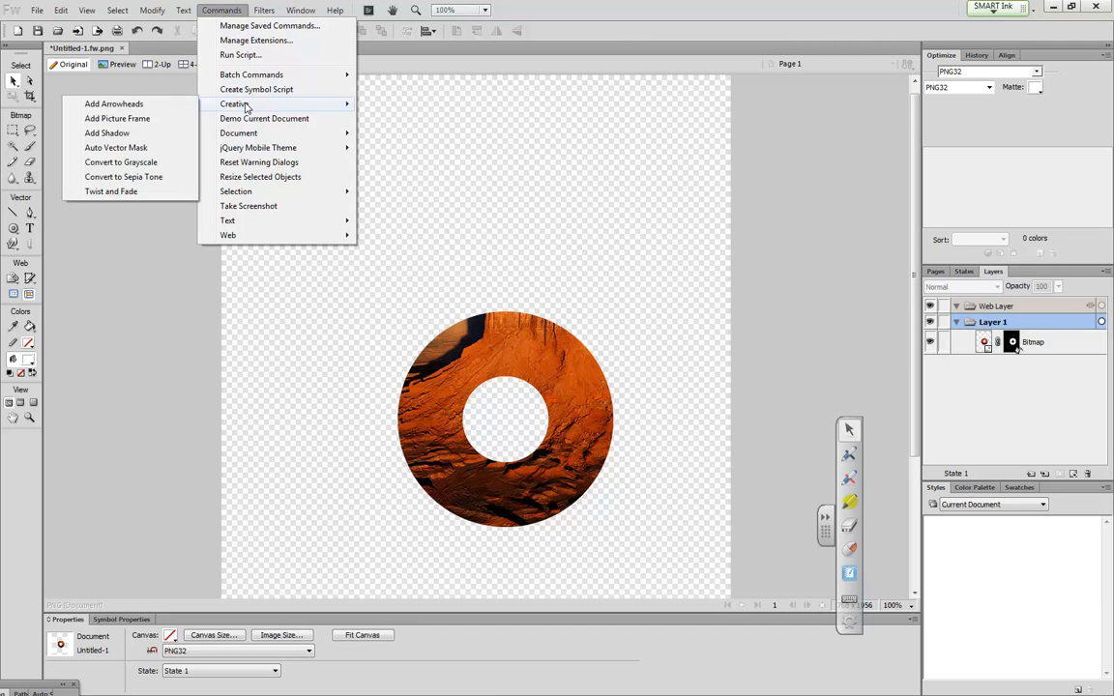
{"action": "left_click", "coordinate": [139, 151]}
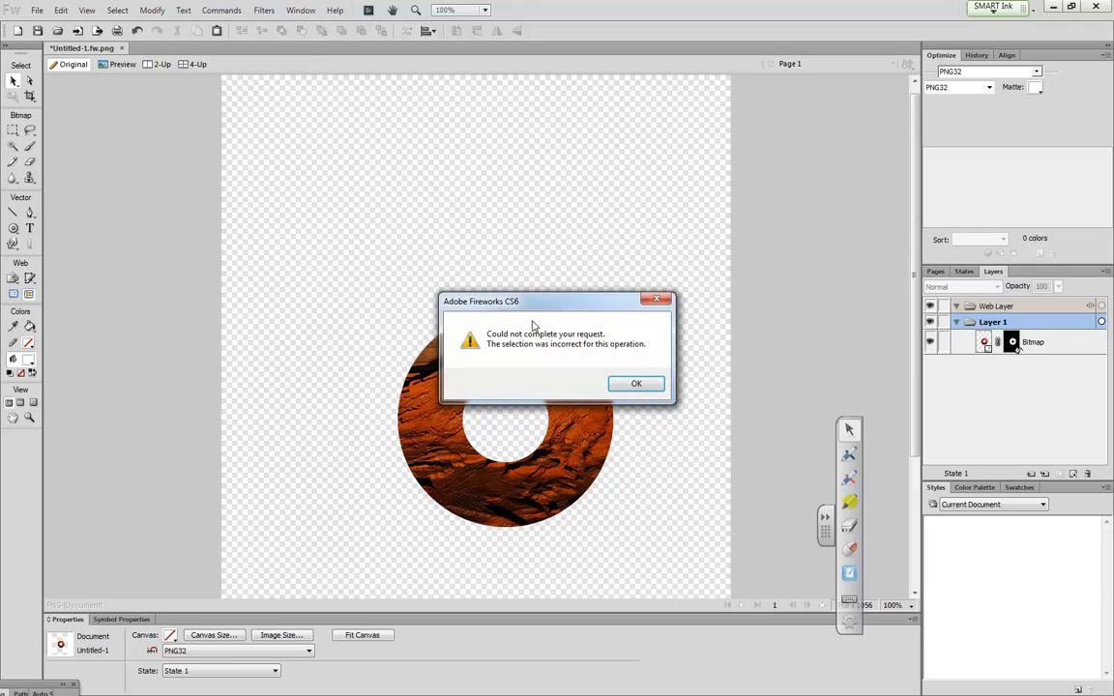
{"action": "left_click", "coordinate": [630, 384]}
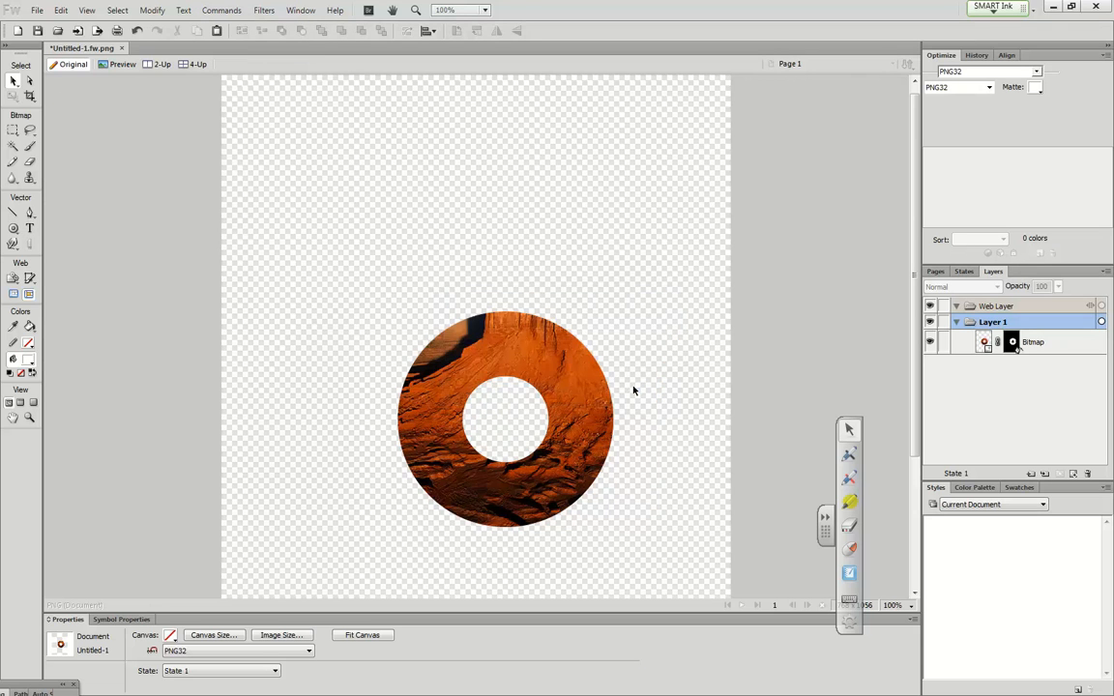
- Apply an Auto Vector Mask with the wavy Shapes preset to the doughnut image, and move and shorten its gradient using the handles
{"action": "left_click", "coordinate": [486, 364]}
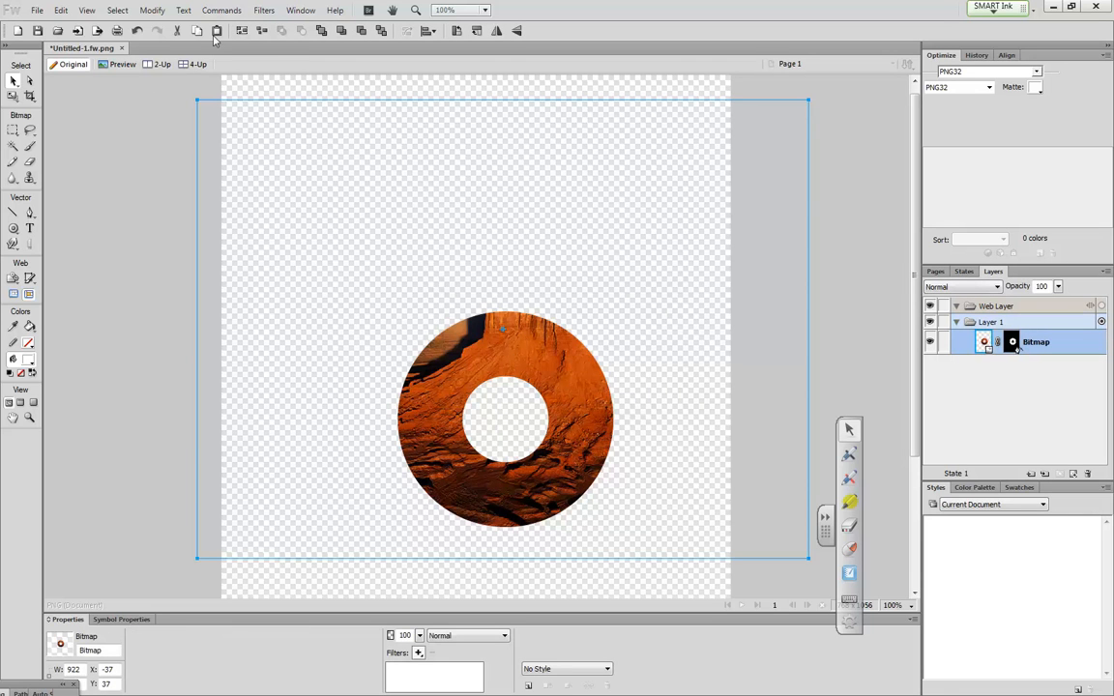
{"action": "left_click", "coordinate": [221, 11]}
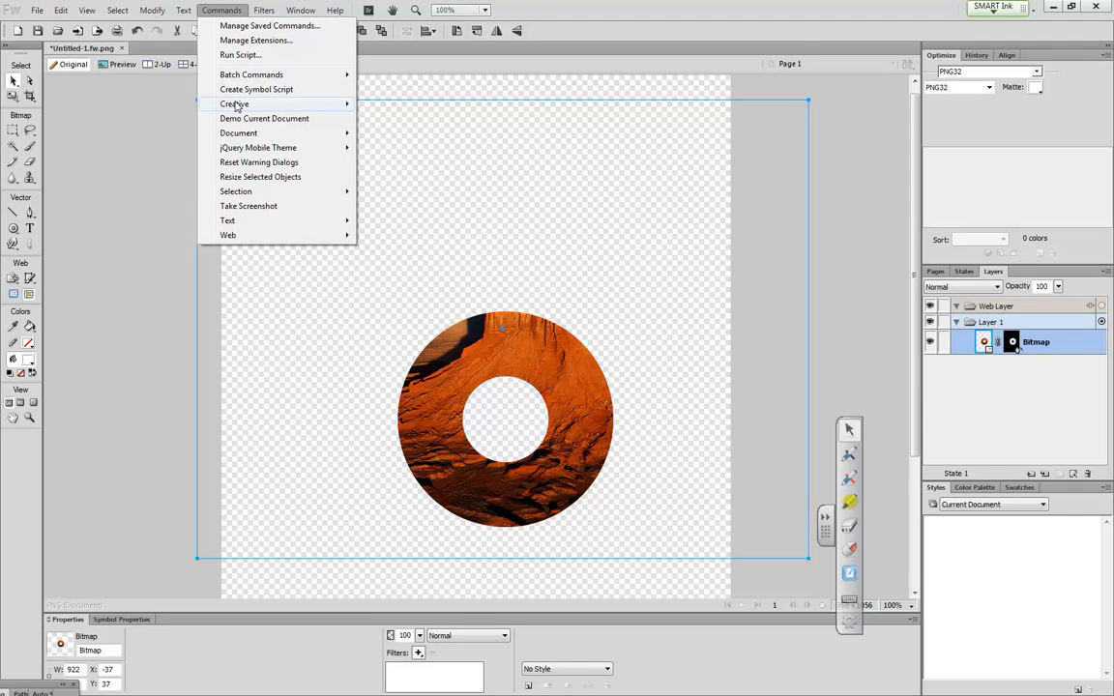
{"action": "mouse_move", "coordinate": [232, 103]}
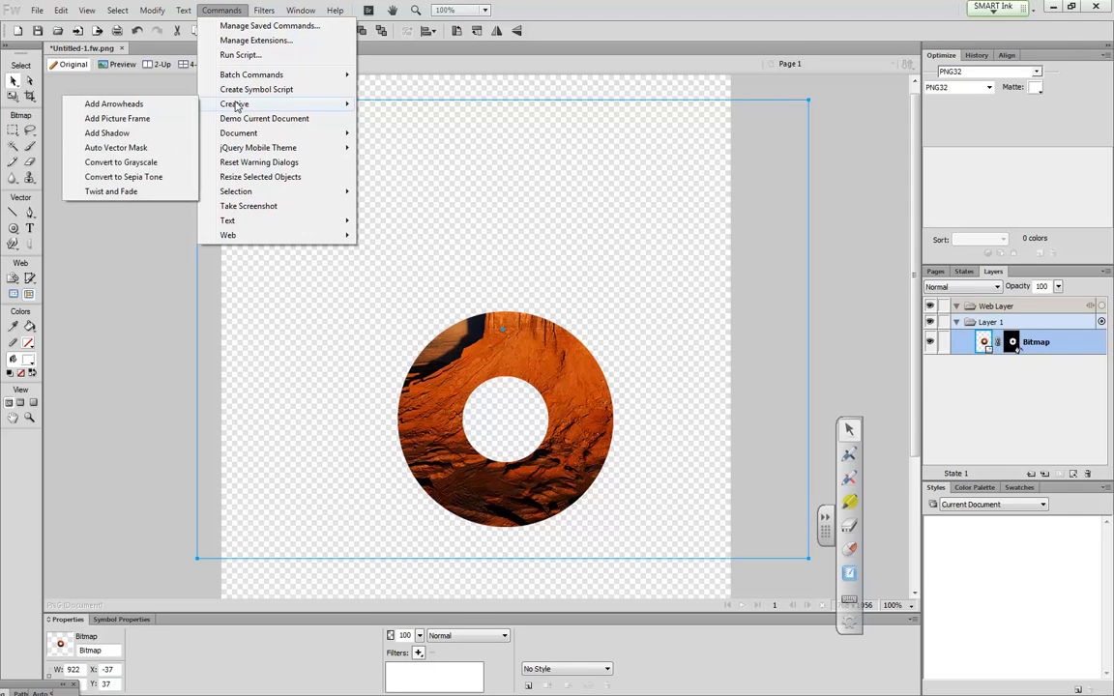
{"action": "left_click", "coordinate": [143, 148]}
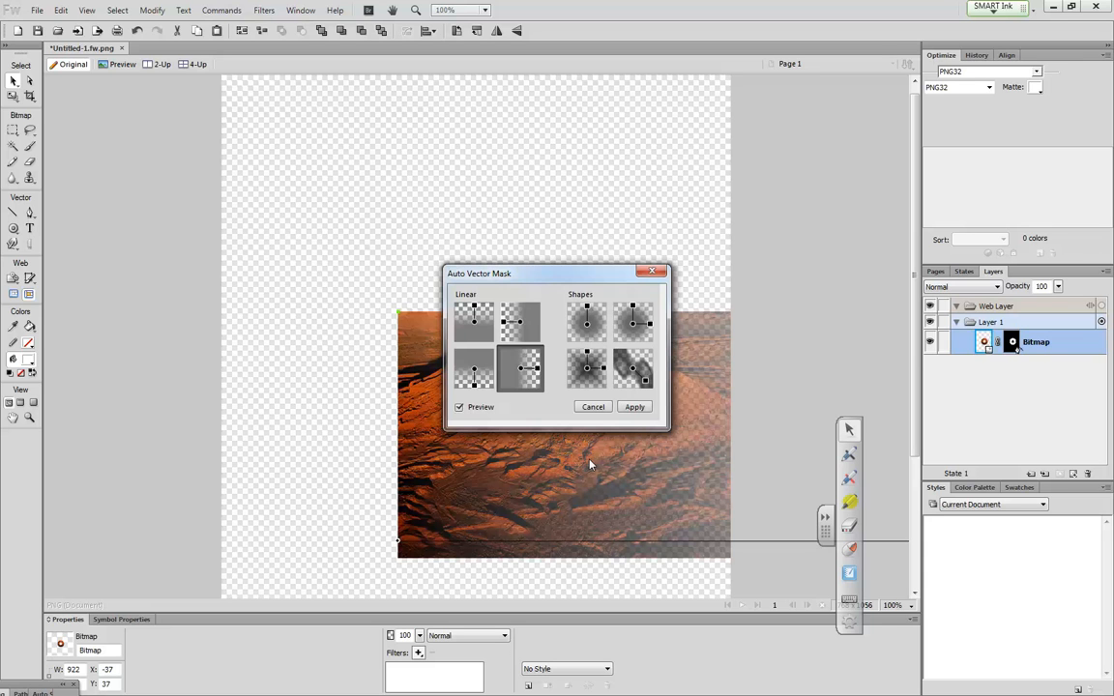
{"action": "left_click", "coordinate": [634, 370]}
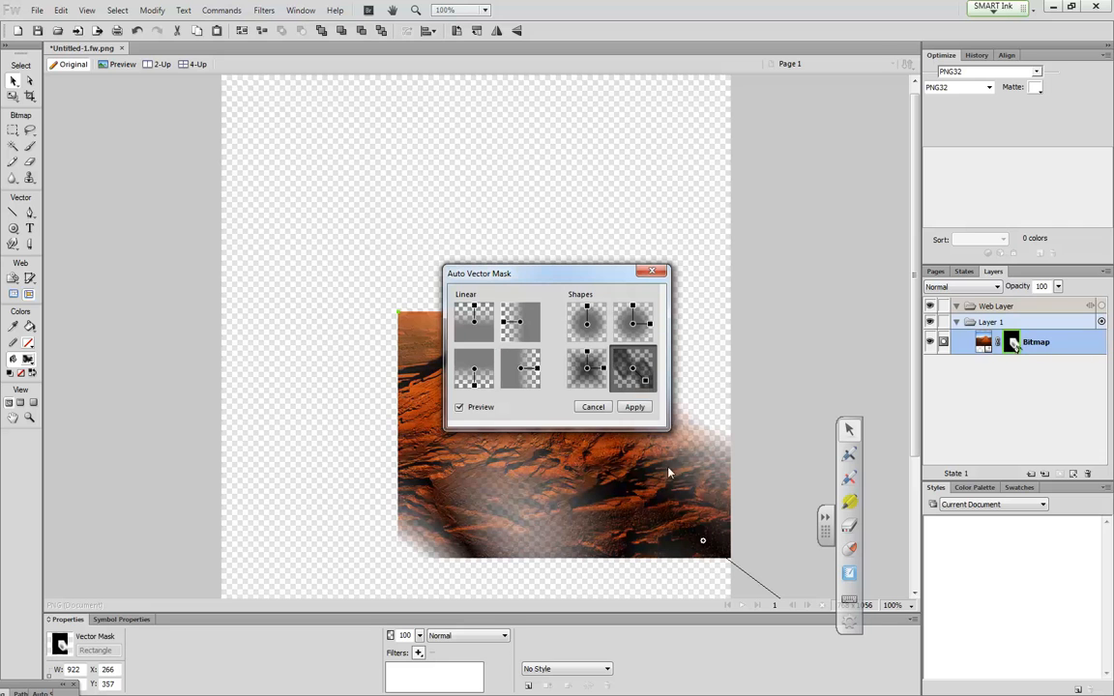
{"action": "left_click", "coordinate": [702, 542]}
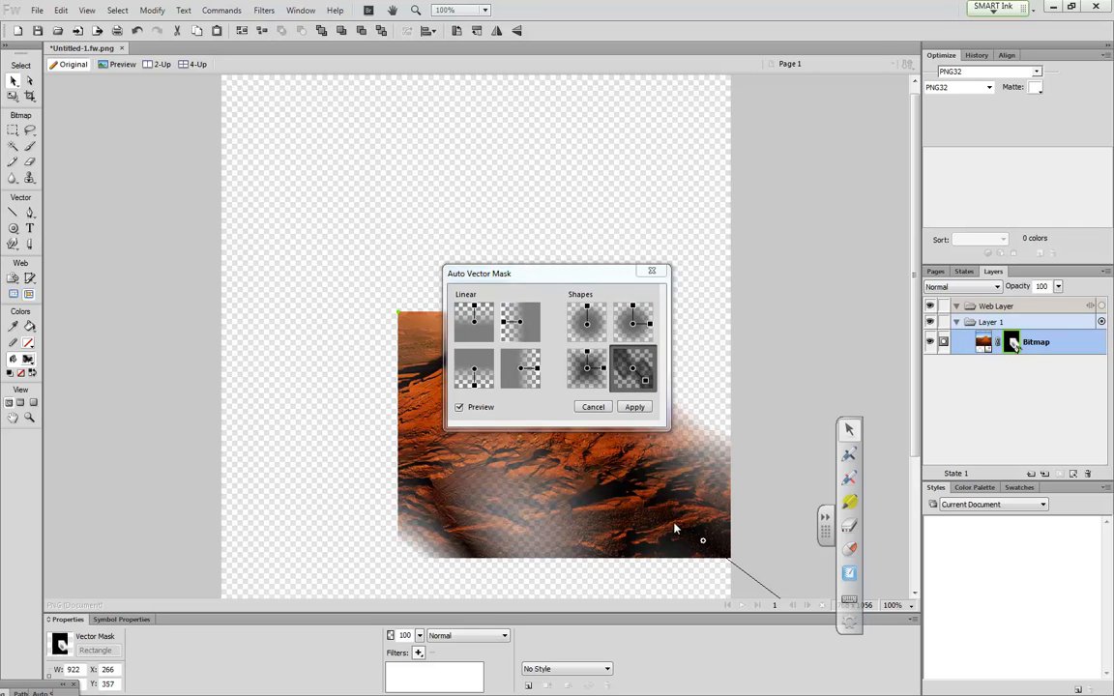
{"action": "left_click", "coordinate": [634, 407]}
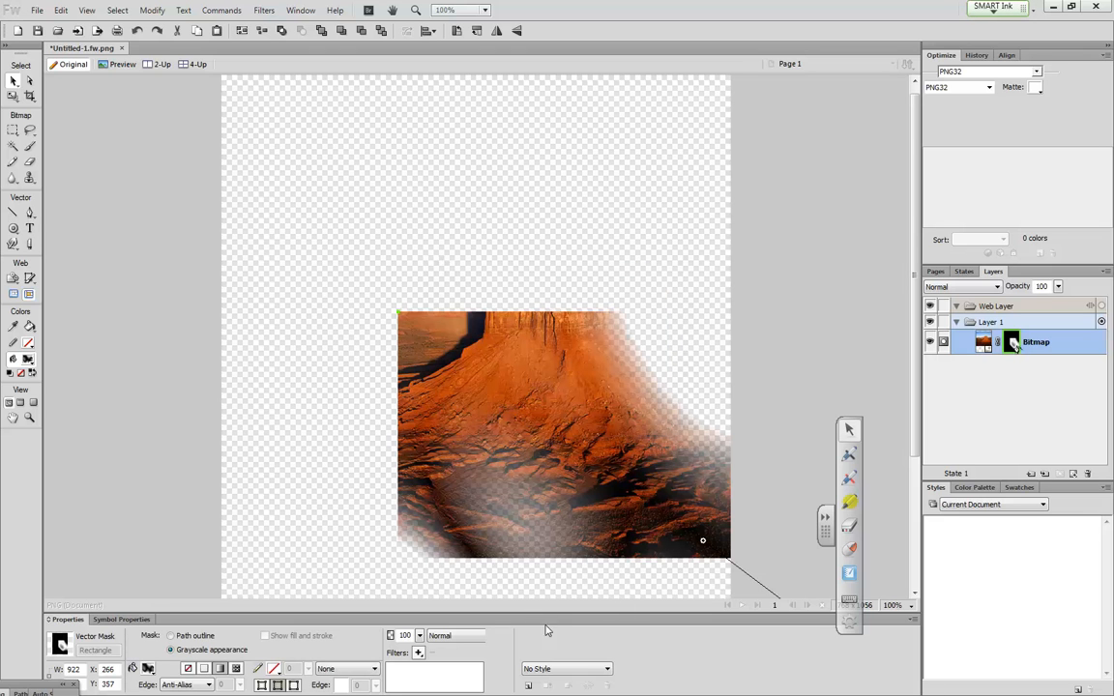
{"action": "mouse_move", "coordinate": [691, 536]}
{"action": "left_mouse_down"}
{"action": "mouse_move", "coordinate": [641, 491]}
{"action": "mouse_move", "coordinate": [745, 530]}
{"action": "mouse_move", "coordinate": [689, 490]}
{"action": "mouse_move", "coordinate": [672, 509]}
{"action": "mouse_move", "coordinate": [592, 451]}
{"action": "mouse_move", "coordinate": [534, 455]}
{"action": "mouse_move", "coordinate": [553, 436]}
{"action": "left_mouse_up"}
{"action": "left_click_drag", "start_coordinate": [569, 417], "coordinate": [573, 448]}
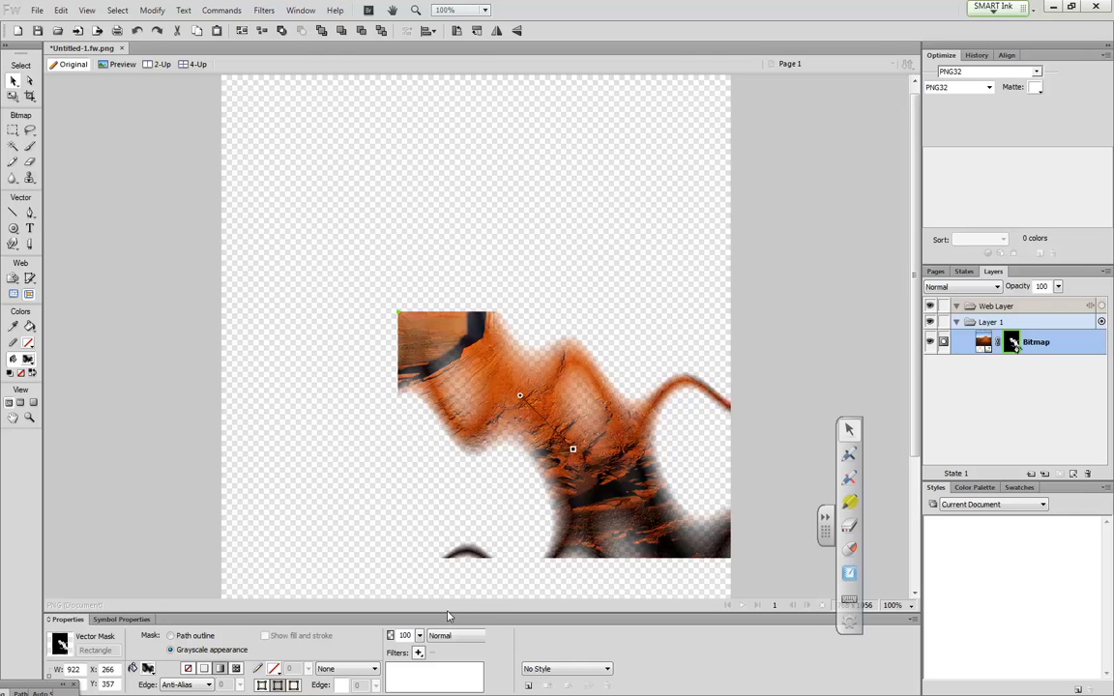
- Change the vector mask's gradient type to Contour and move its end colour stop to 66%
{"action": "left_click", "coordinate": [219, 669]}
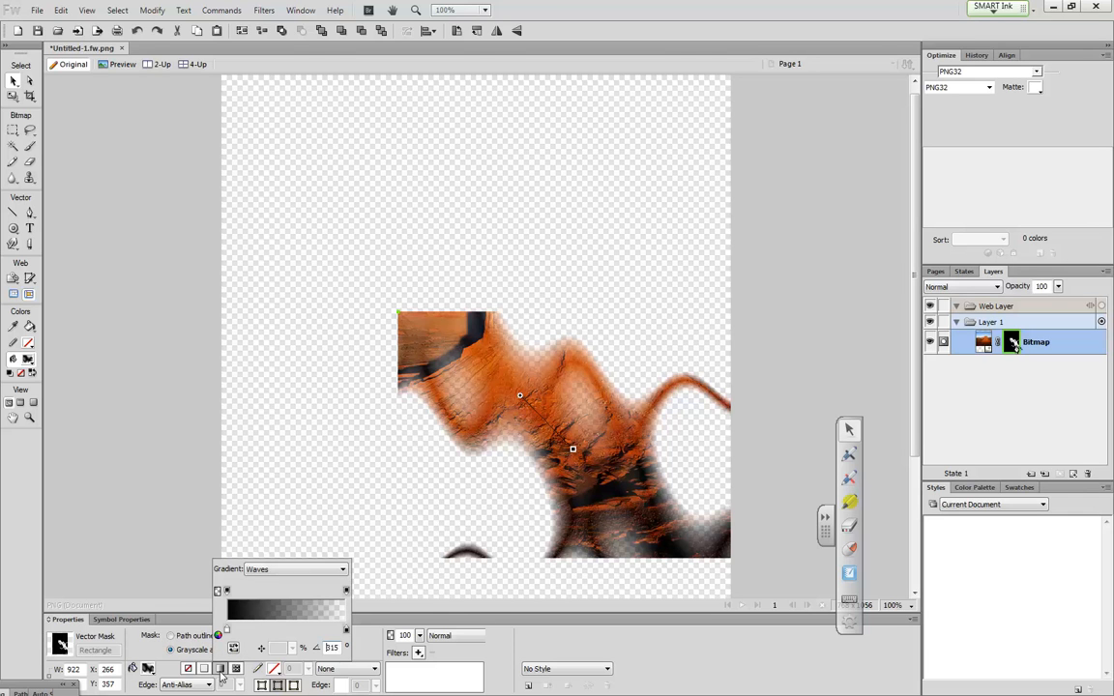
{"action": "left_click", "coordinate": [299, 572]}
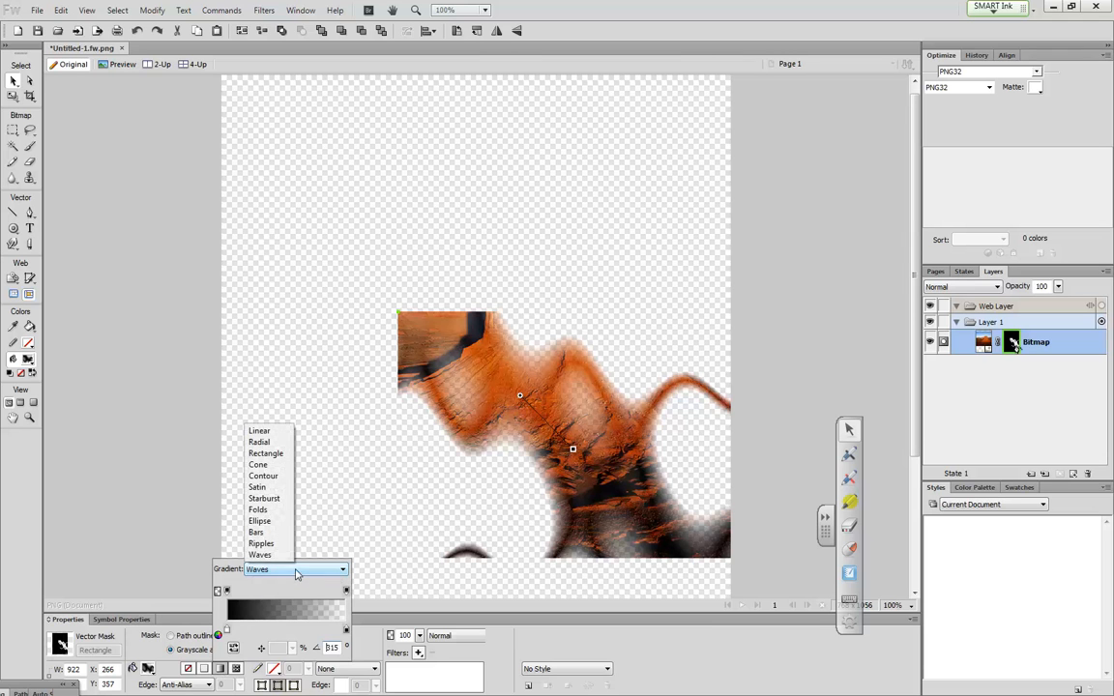
{"action": "left_click", "coordinate": [251, 449]}
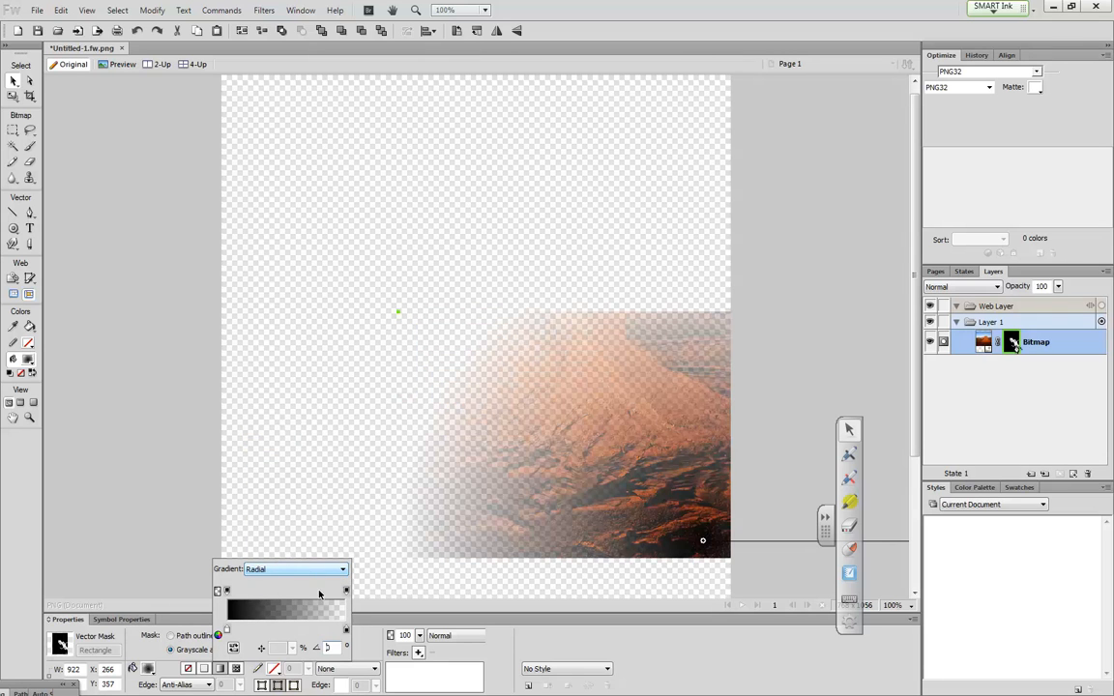
{"action": "left_click", "coordinate": [294, 569]}
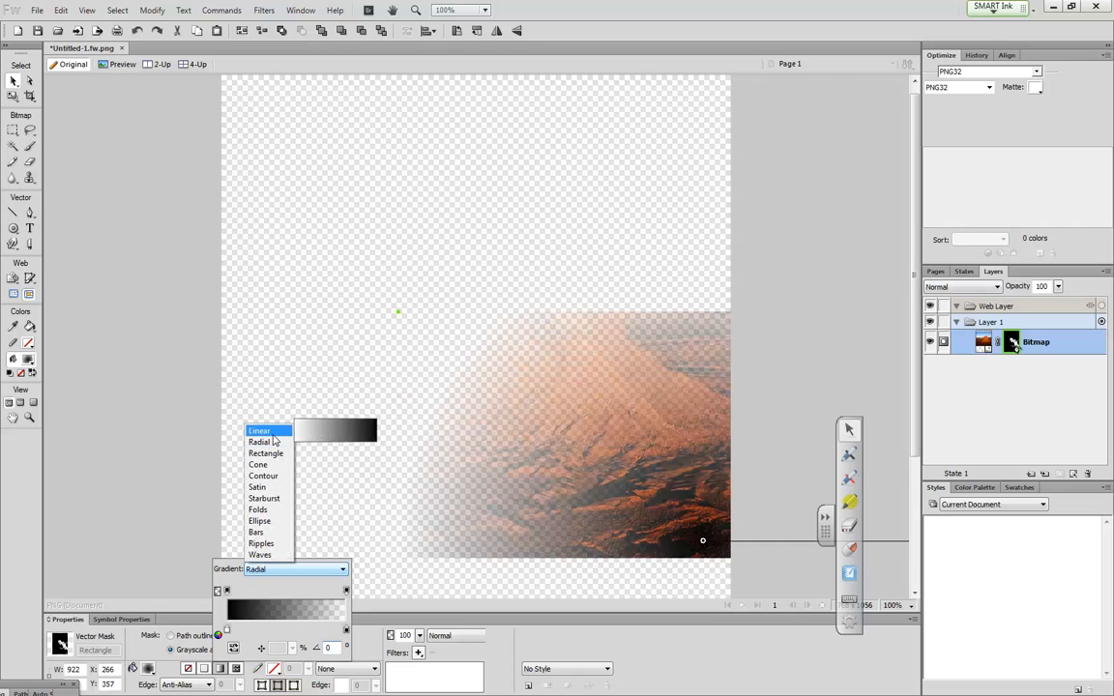
{"action": "left_click", "coordinate": [270, 476]}
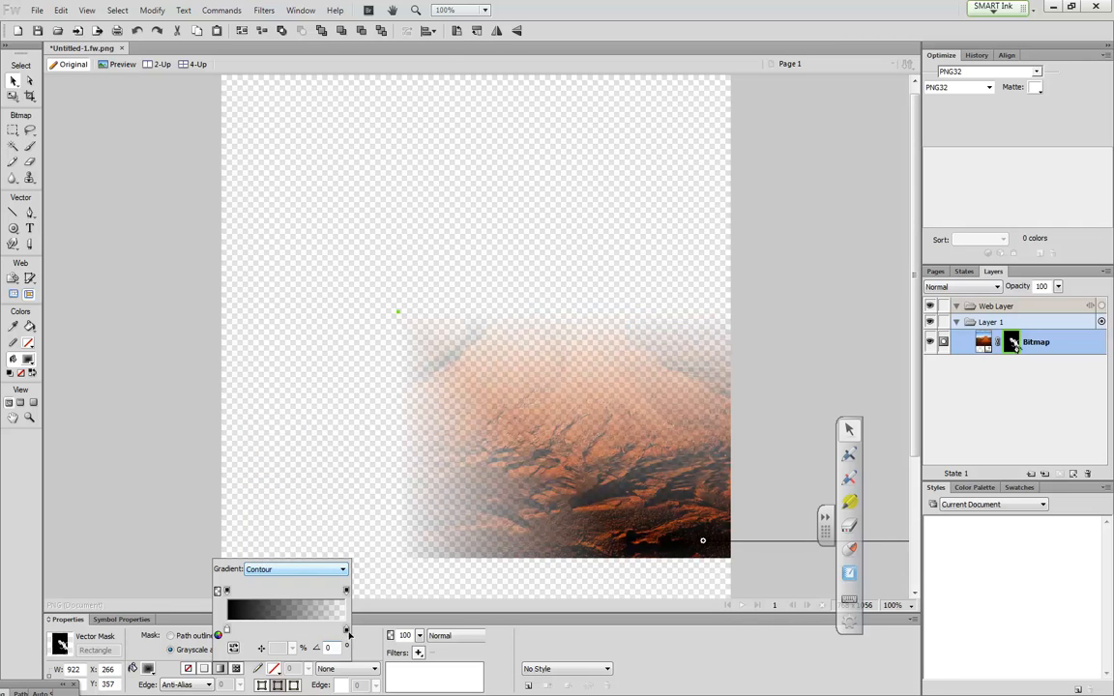
{"action": "left_click_drag", "start_coordinate": [345, 636], "coordinate": [305, 631]}
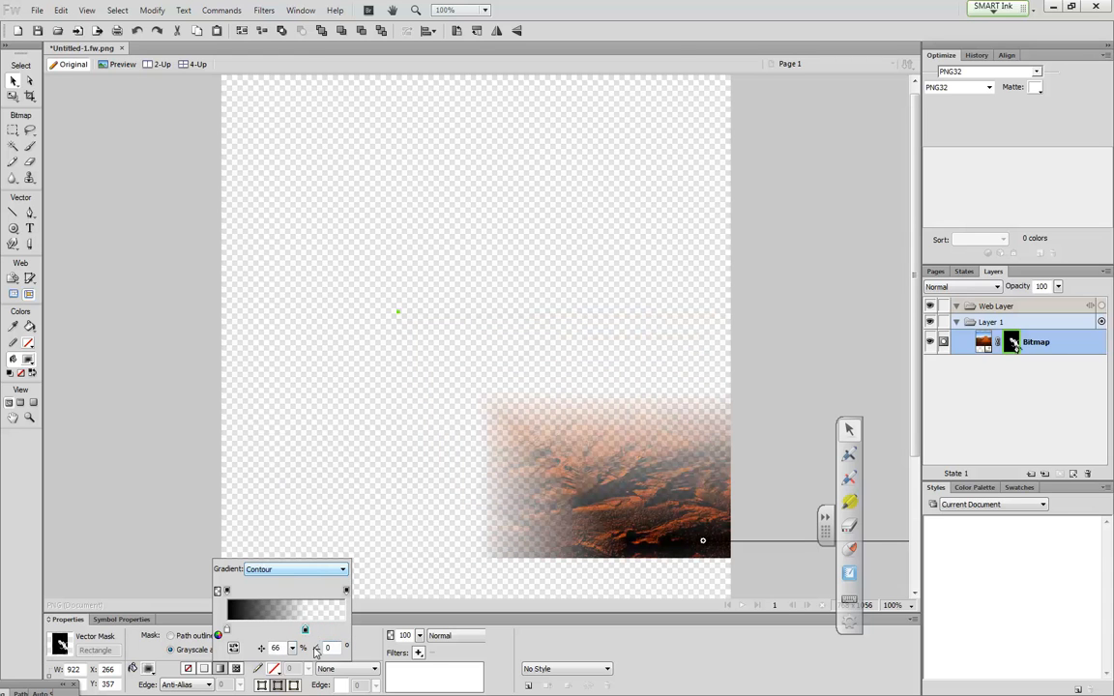
- Try the contour gradient's start colour stop at 23%, set the end stop to 67%, and return the start stop to the ramp's beginning
{"action": "left_click_drag", "start_coordinate": [226, 631], "coordinate": [254, 630]}
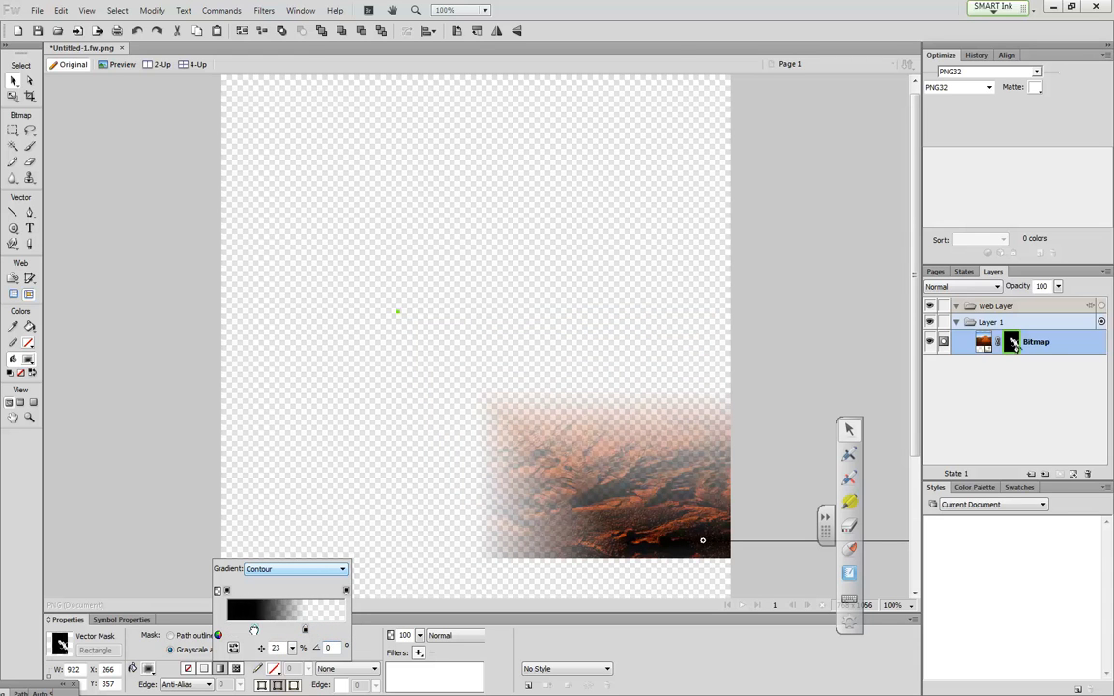
{"action": "left_click", "coordinate": [306, 630]}
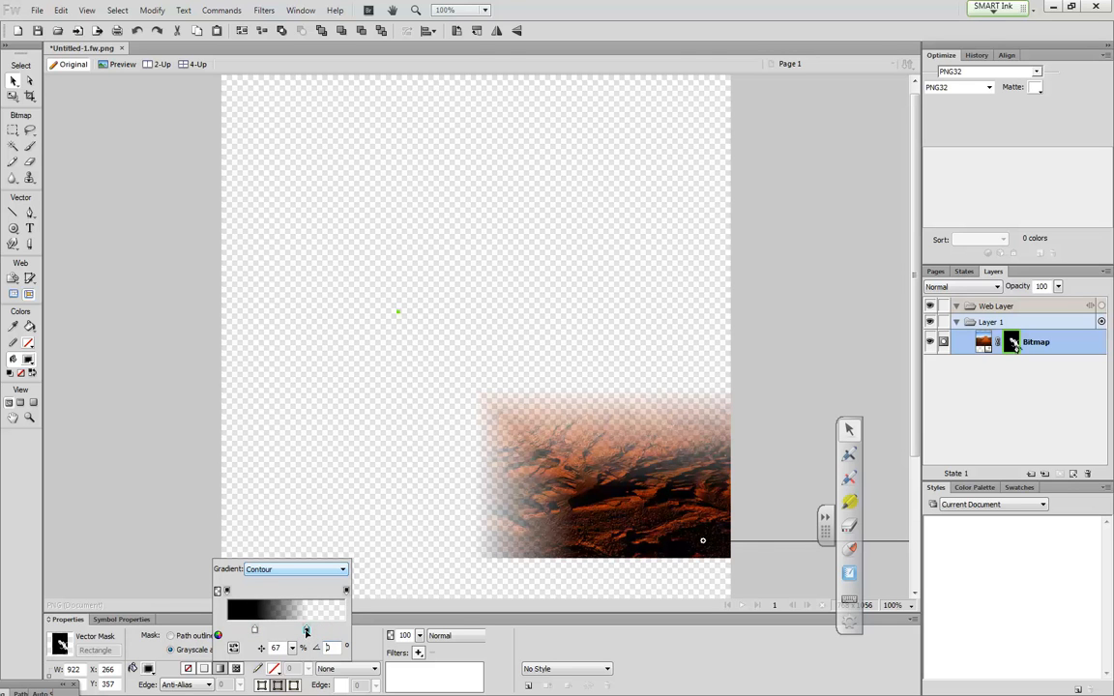
{"action": "left_click_drag", "start_coordinate": [256, 633], "coordinate": [228, 631]}
{"action": "left_click", "coordinate": [167, 392]}
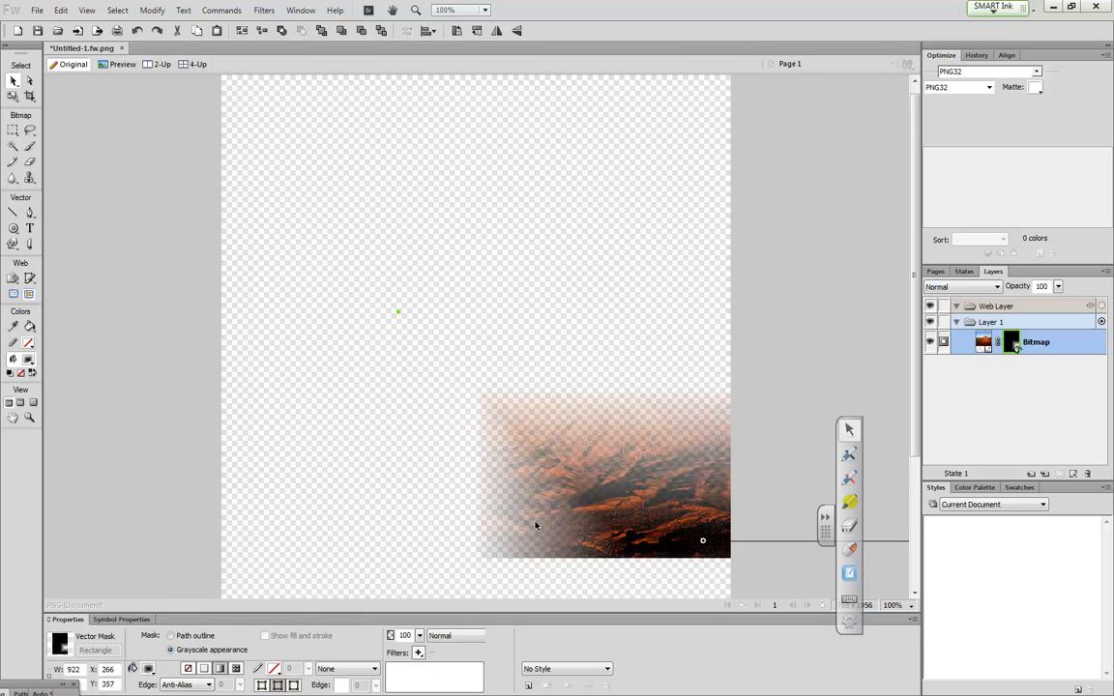
- Unlink the mask from the desert image, move it over the central butte at about X -25, Y 18, and shorten and tilt its gradient
{"action": "left_click", "coordinate": [997, 345]}
{"action": "left_click_drag", "start_coordinate": [601, 494], "coordinate": [408, 269]}
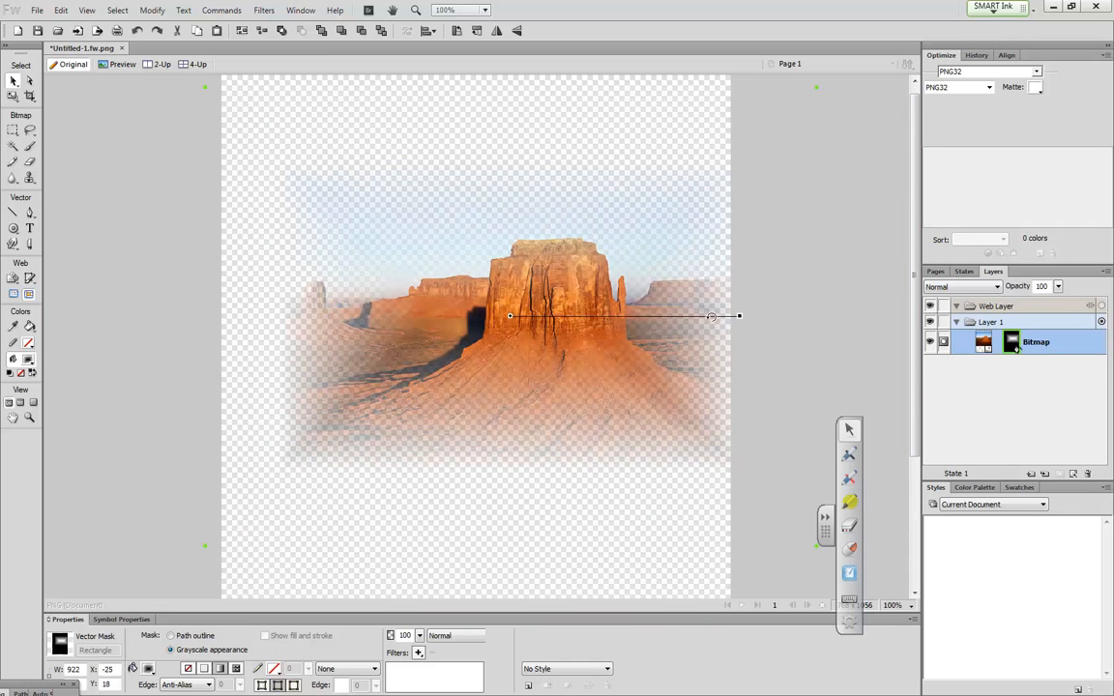
{"action": "left_click_drag", "start_coordinate": [740, 316], "coordinate": [512, 304]}
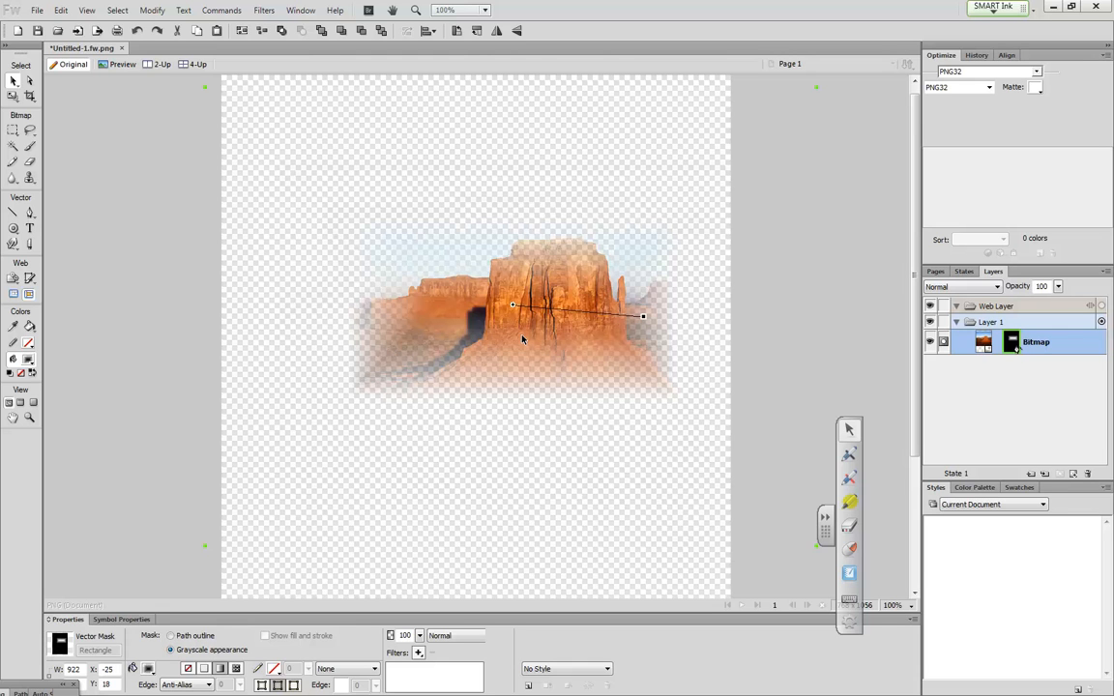
{"action": "key", "text": "a"}
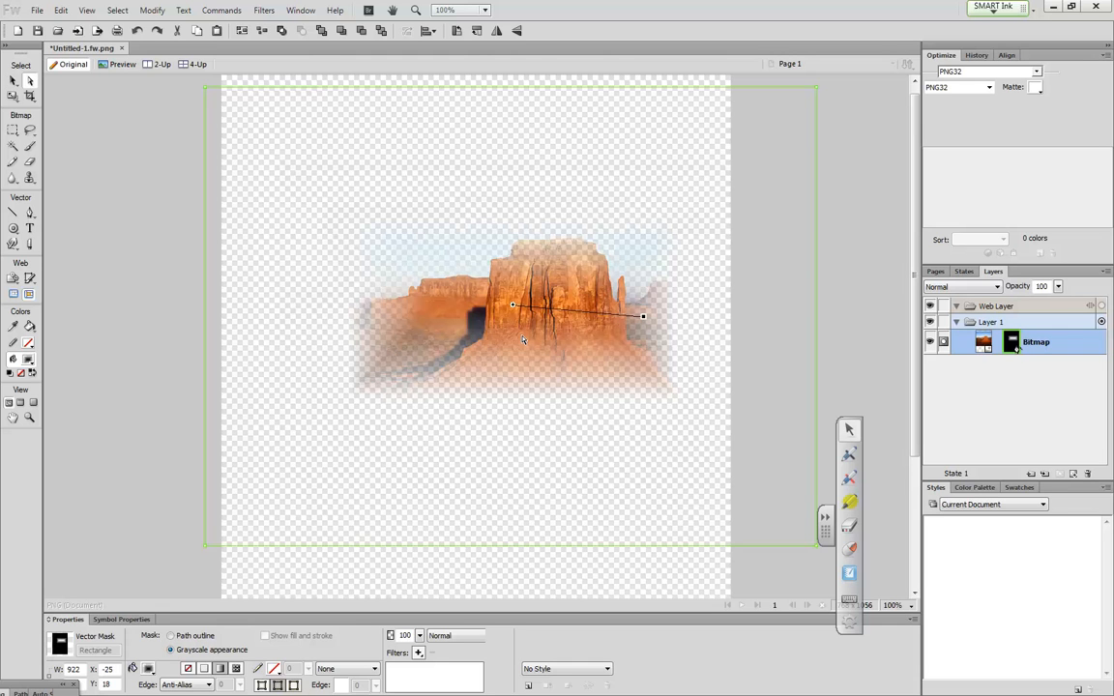